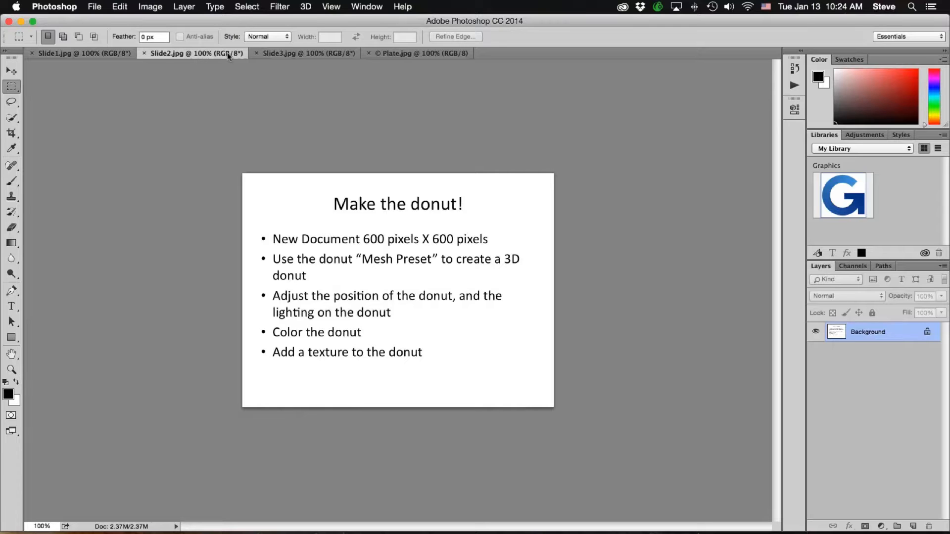
- Look through the frosting outline in Slide3.jpg and the background photo in Plate.jpg
click(277, 54)
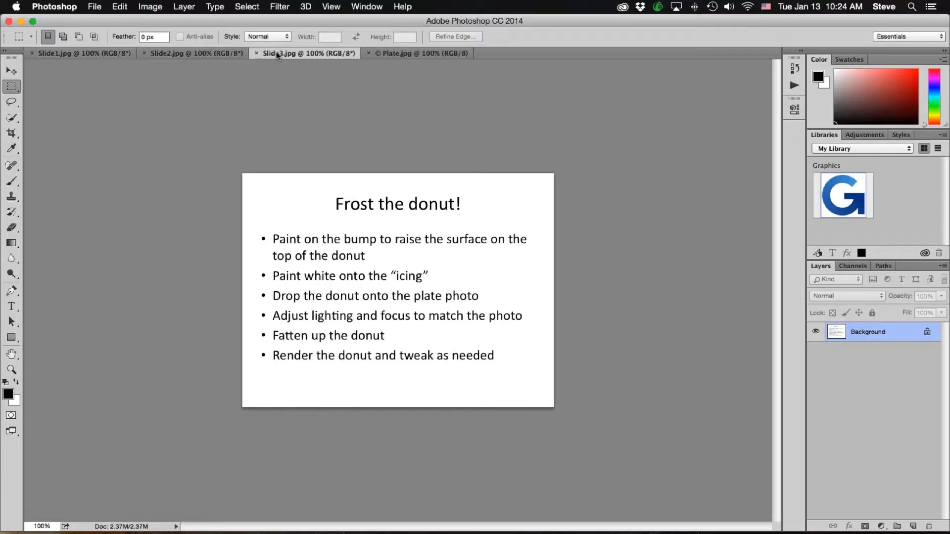
click(403, 54)
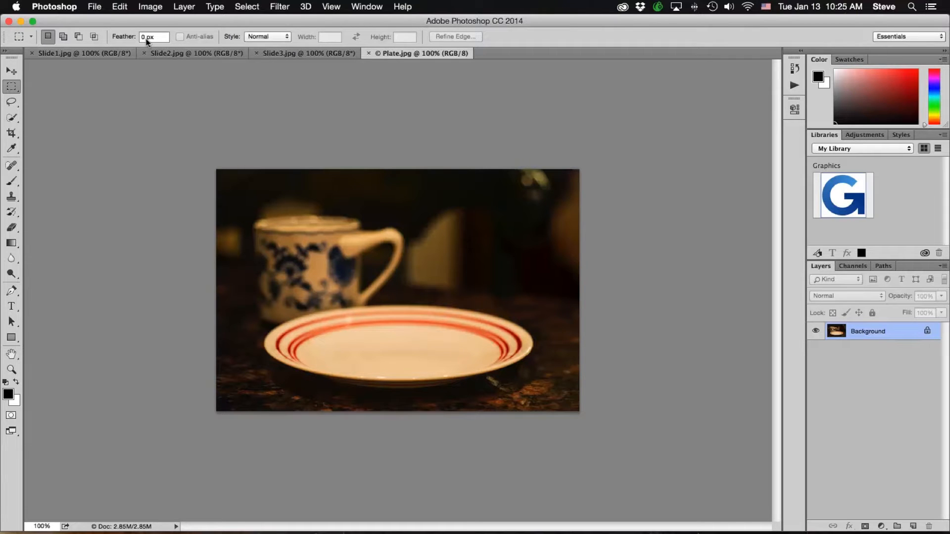
- Create a new white RGB document 600 × 600 pixels at a resolution of 72 pixels/inch
click(94, 6)
click(102, 21)
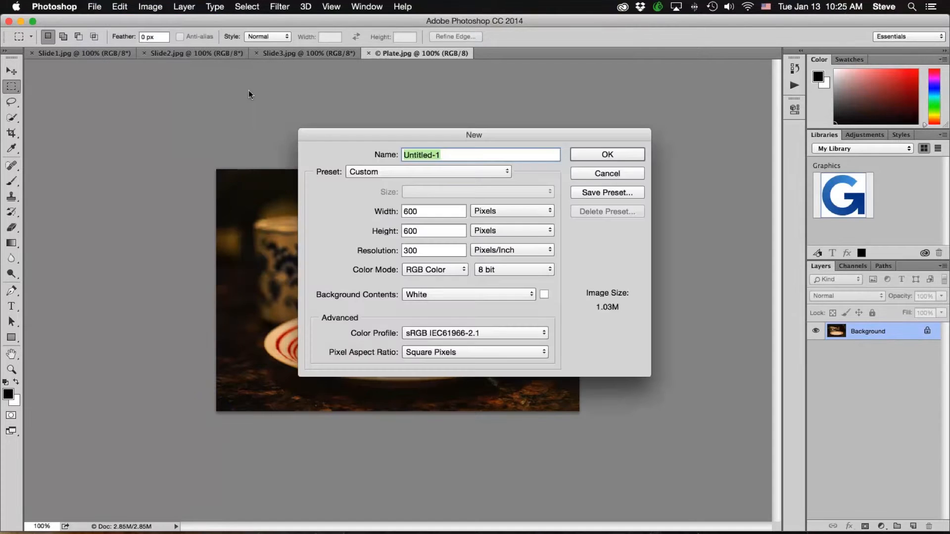
double_click(426, 212)
double_click(415, 231)
double_click(422, 251)
text(72)
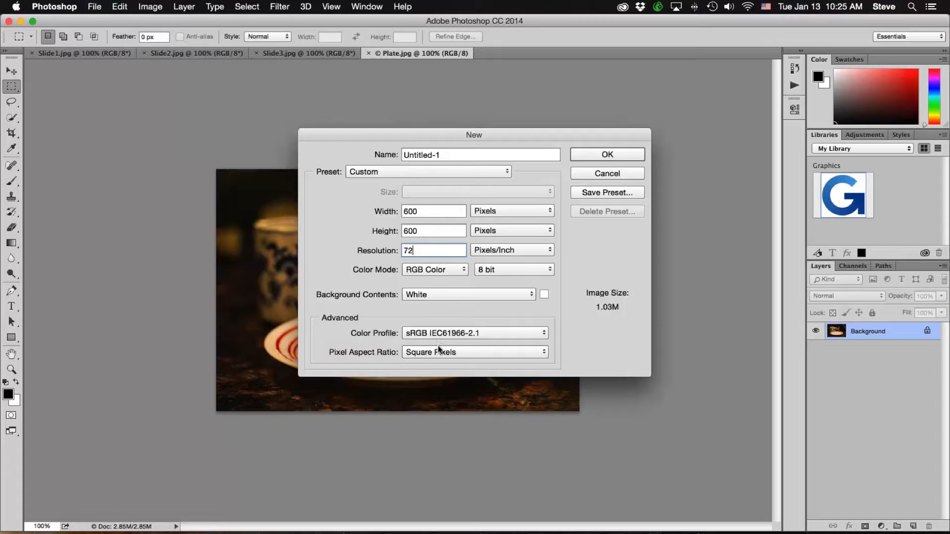
click(608, 155)
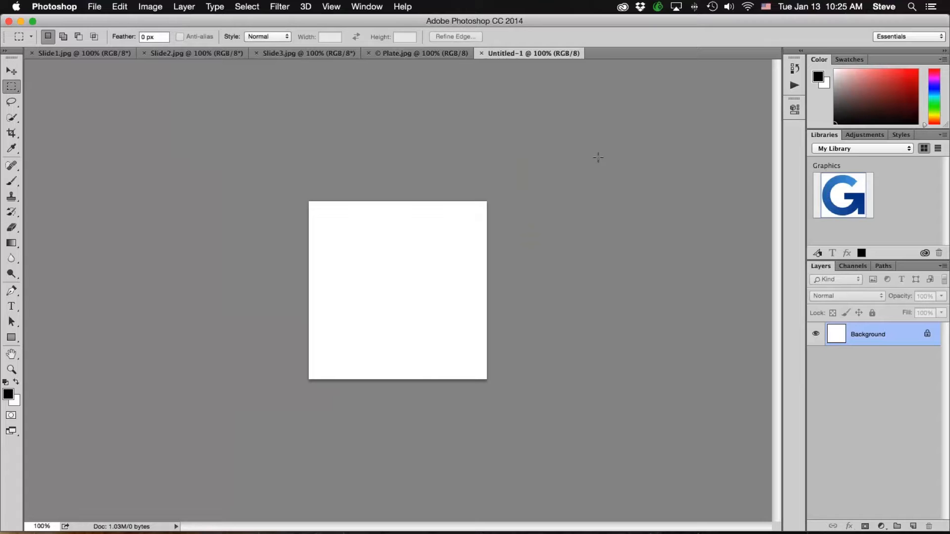
- Turn the background layer into a 3D donut with the Donut mesh preset and accept the 3D workspace
click(306, 6)
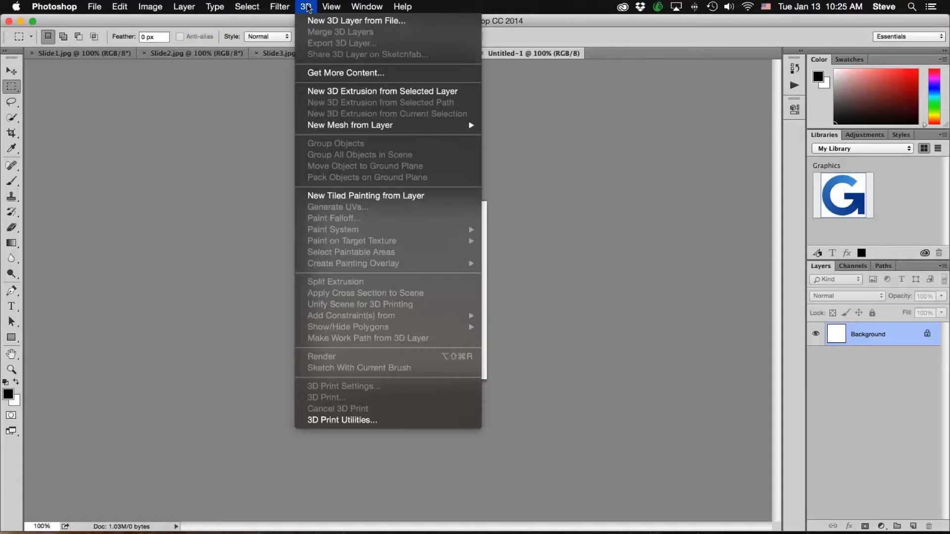
mouse_move(353, 129)
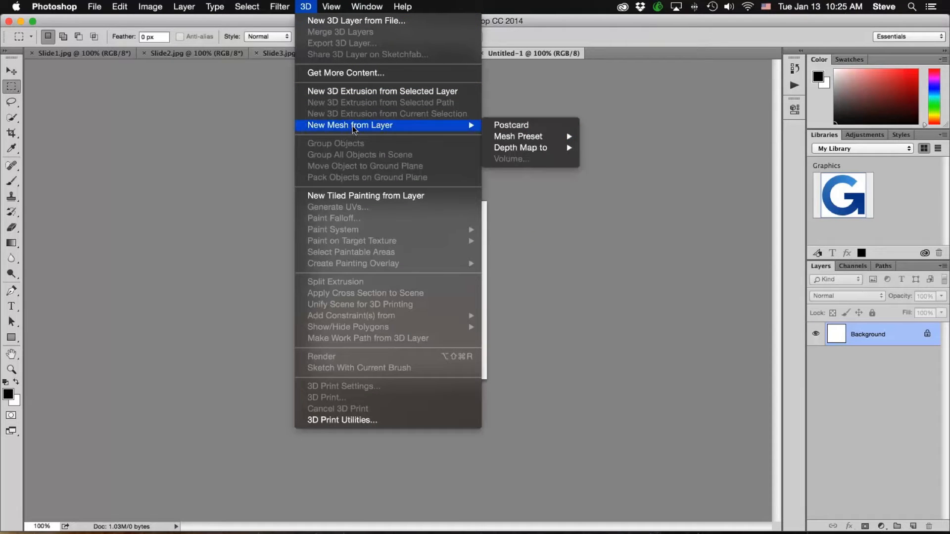
mouse_move(499, 138)
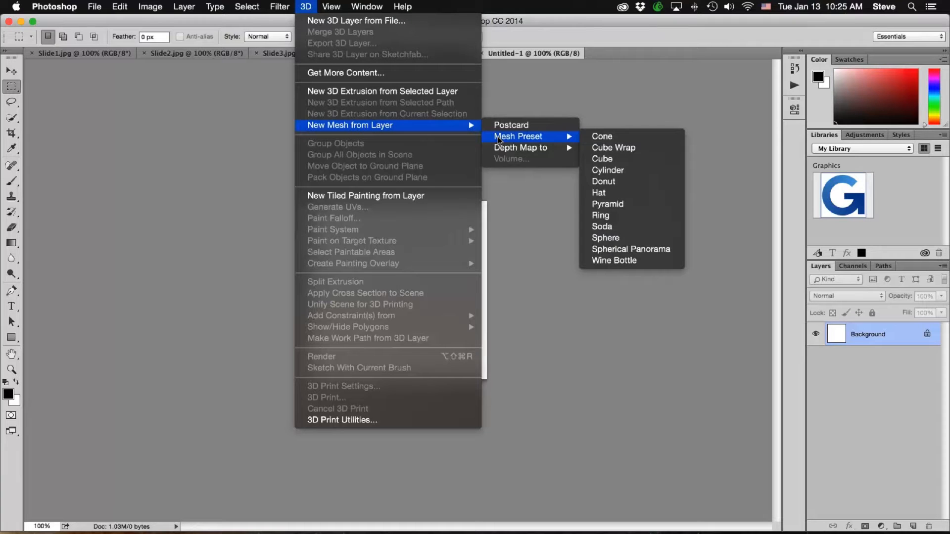
click(596, 182)
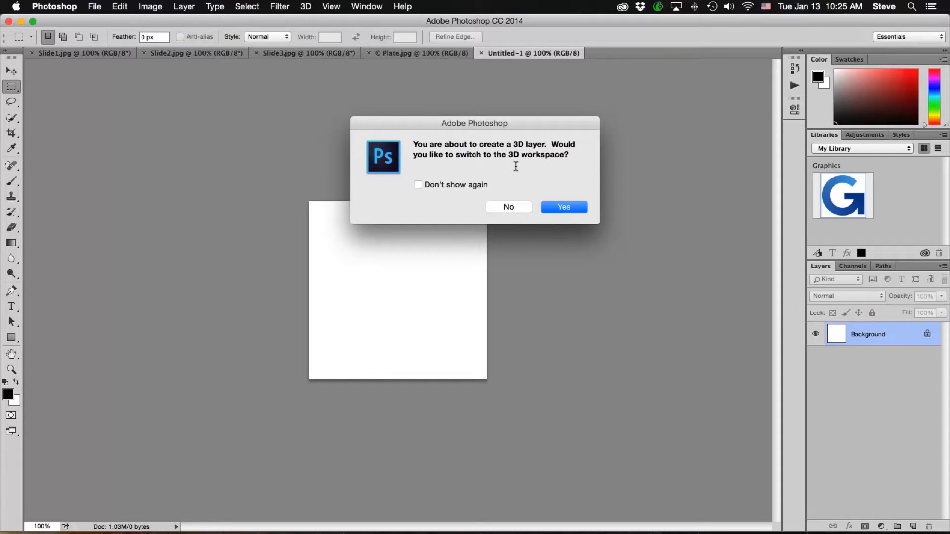
click(575, 212)
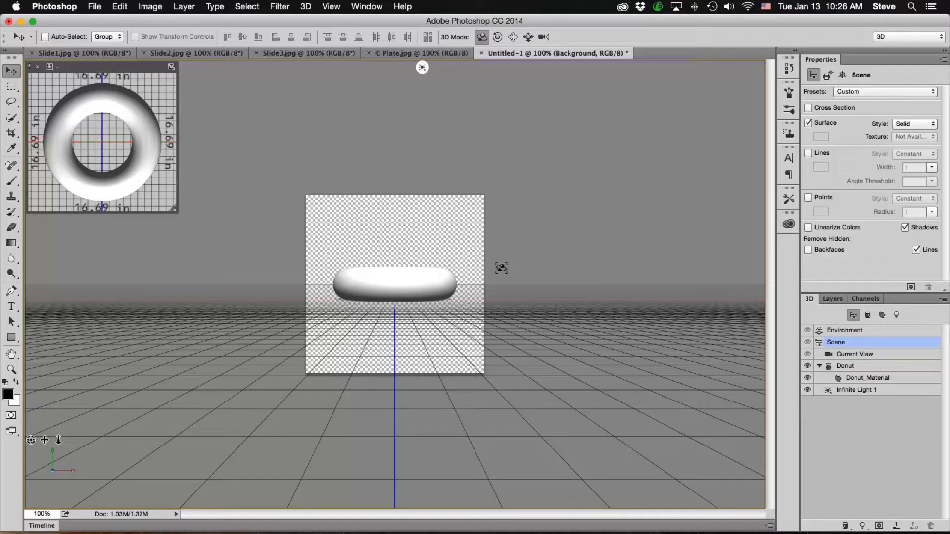
- Orbit the 3D camera to look straight down on the donut and hide the 3D ground plane
drag(499, 268, 496, 384)
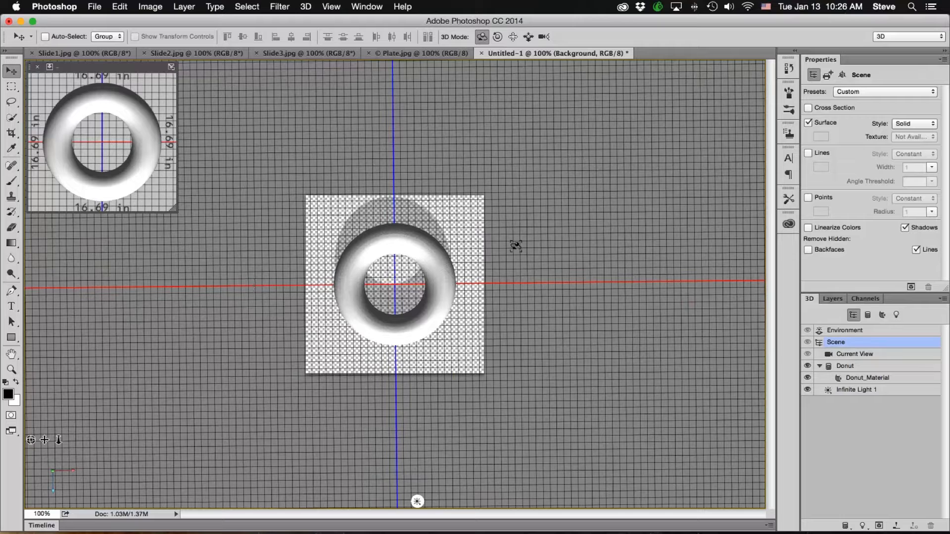
click(332, 7)
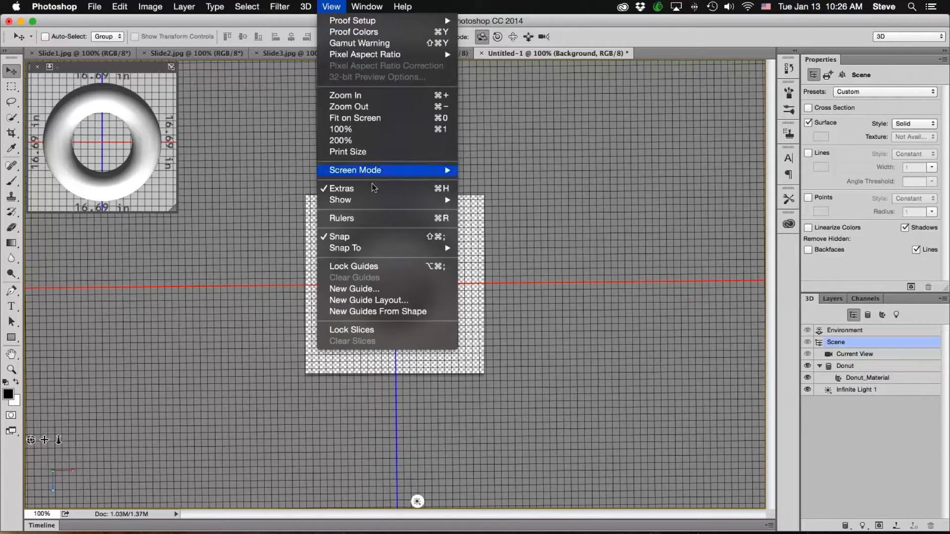
mouse_move(364, 203)
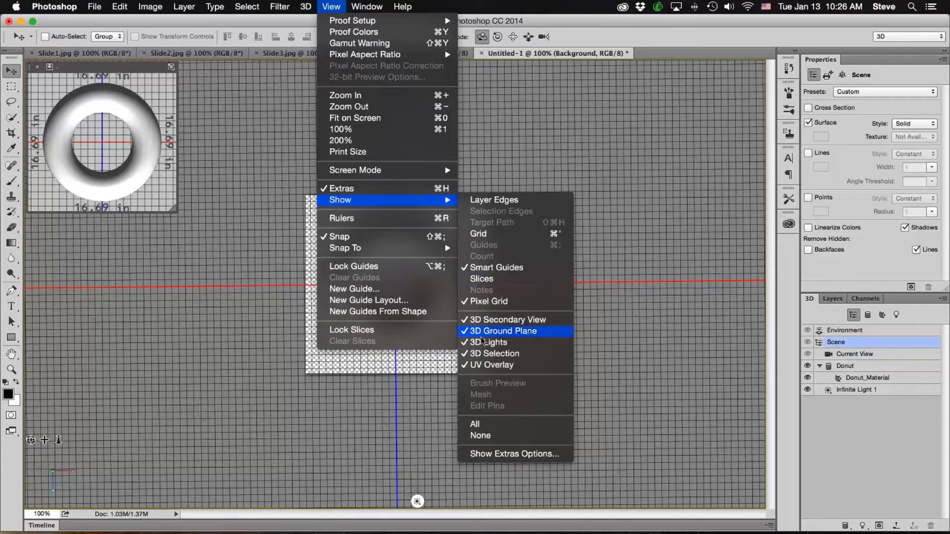
click(496, 331)
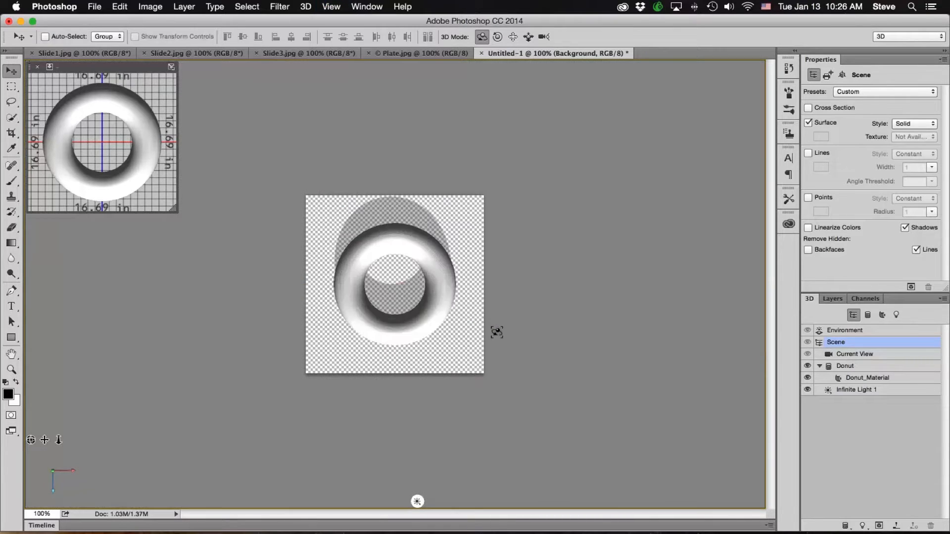
drag(497, 336, 488, 336)
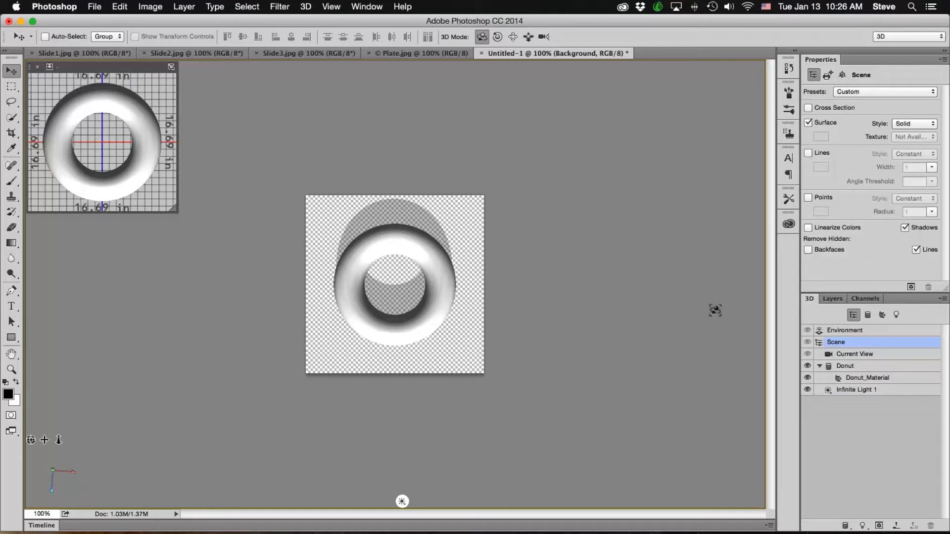
- Turn off the Default IBL image-based light and rotate the infinite light to shine straight down on the donut
click(834, 298)
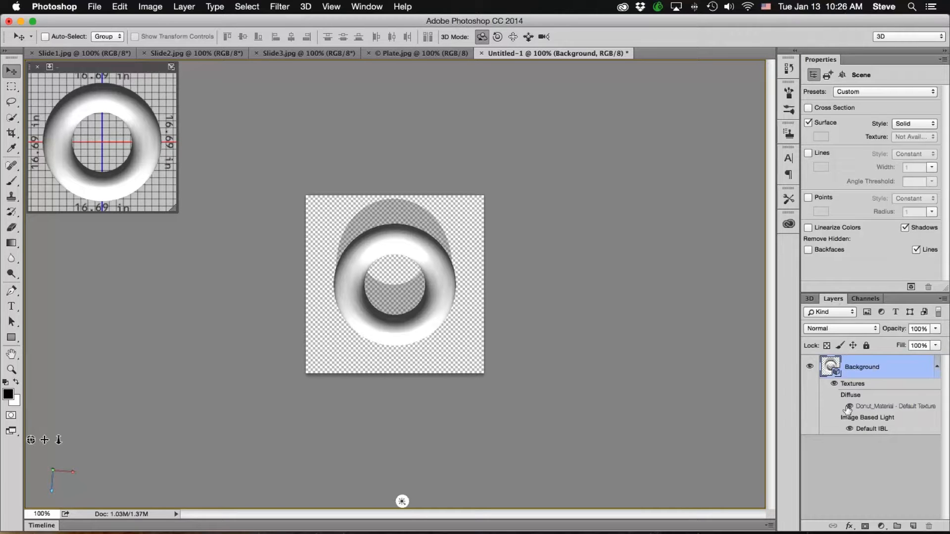
click(849, 429)
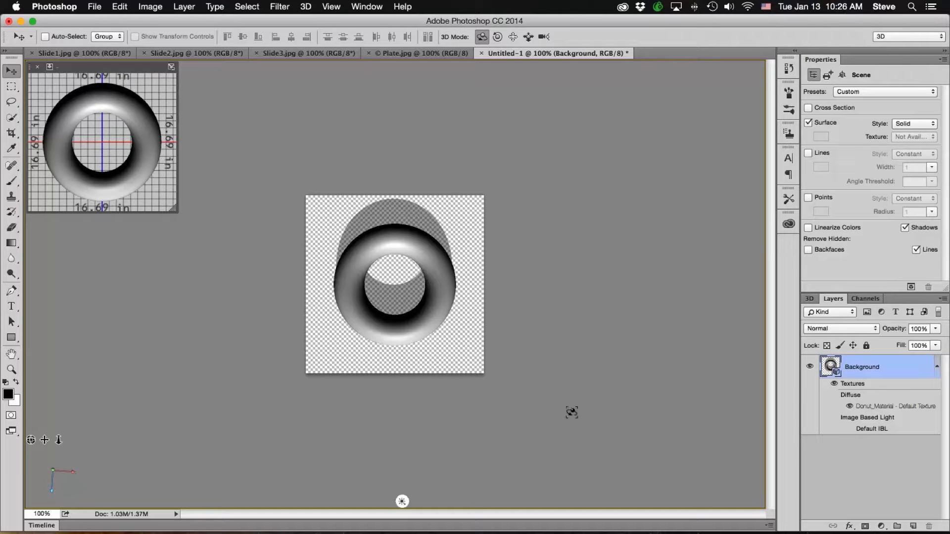
click(402, 503)
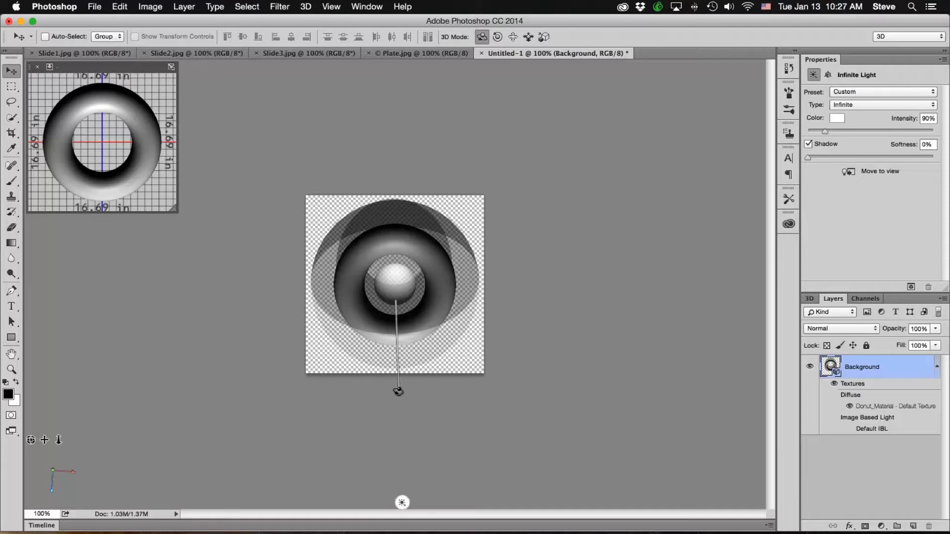
mouse_move(399, 389)
mouse_down()
mouse_move(396, 365)
mouse_move(435, 359)
mouse_move(481, 325)
mouse_move(476, 337)
mouse_move(480, 299)
mouse_move(383, 363)
mouse_move(319, 305)
mouse_move(423, 333)
mouse_move(396, 319)
mouse_move(394, 271)
mouse_move(432, 313)
mouse_move(381, 276)
mouse_move(398, 264)
mouse_up()
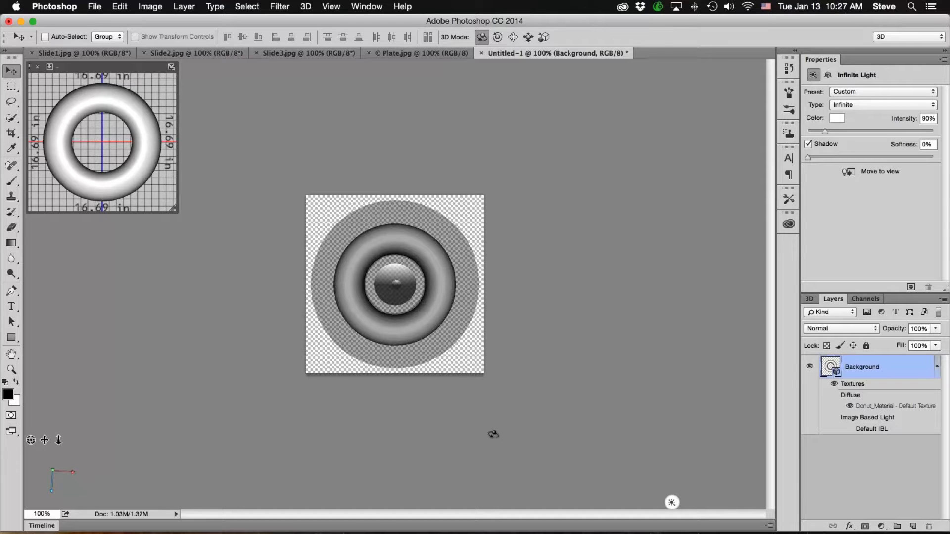
click(553, 324)
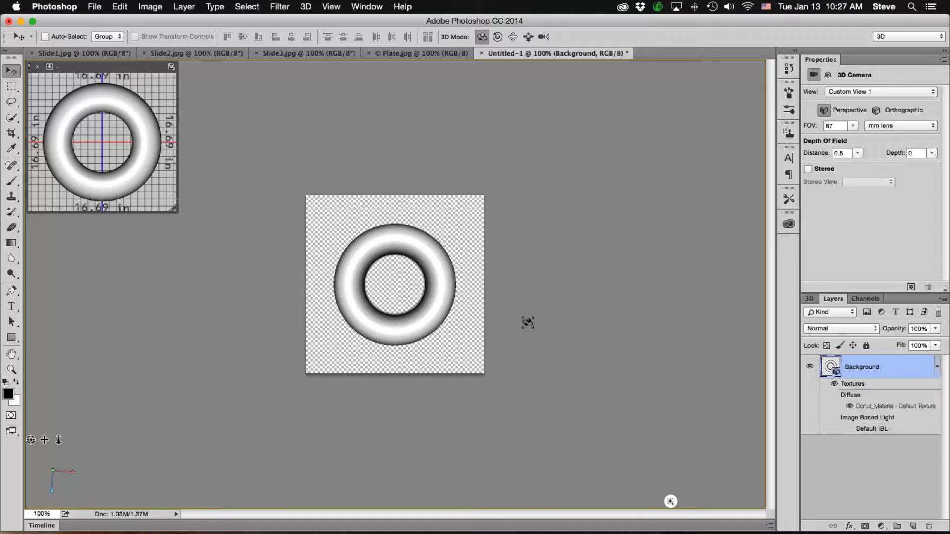
- Open the donut material's diffuse texture and fill it with a brown of RGB 177, 128, 50 at 100% opacity
key(super+plus)
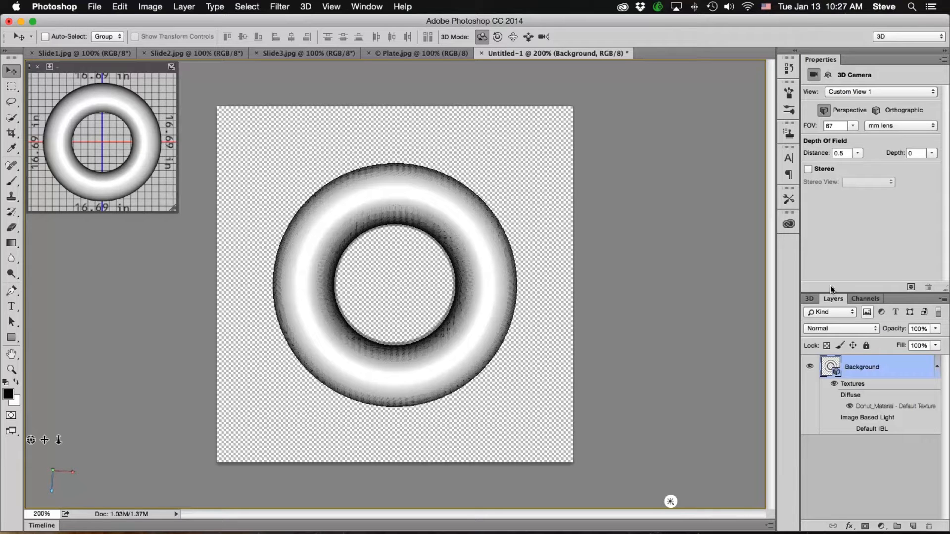
double_click(880, 407)
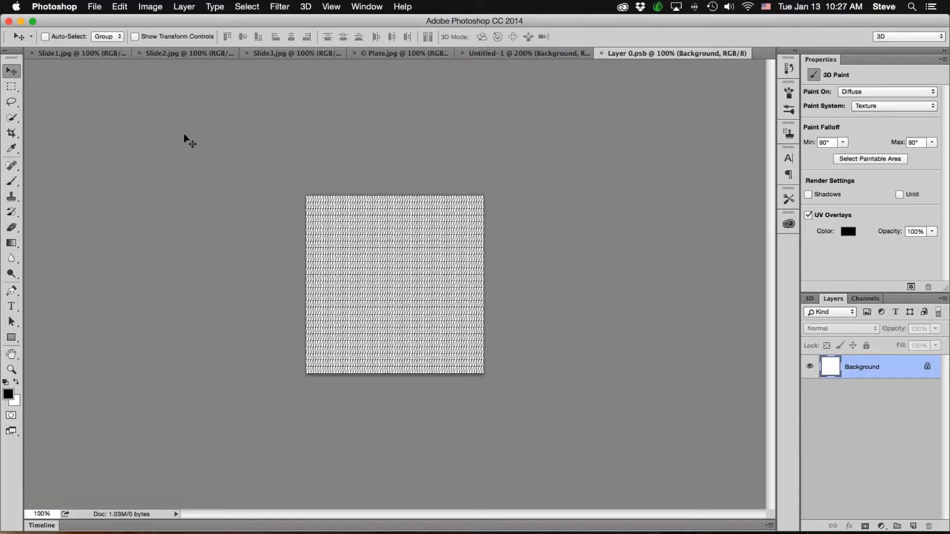
click(125, 7)
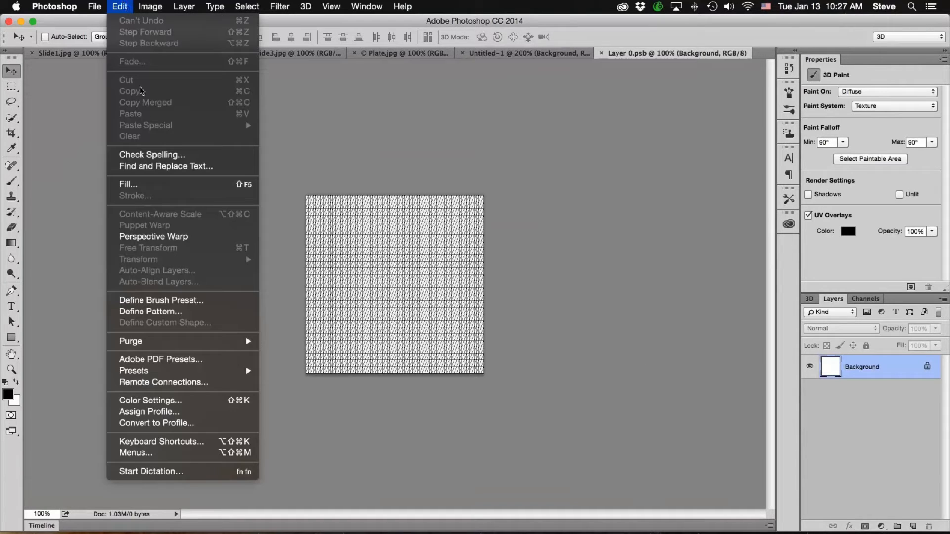
click(139, 185)
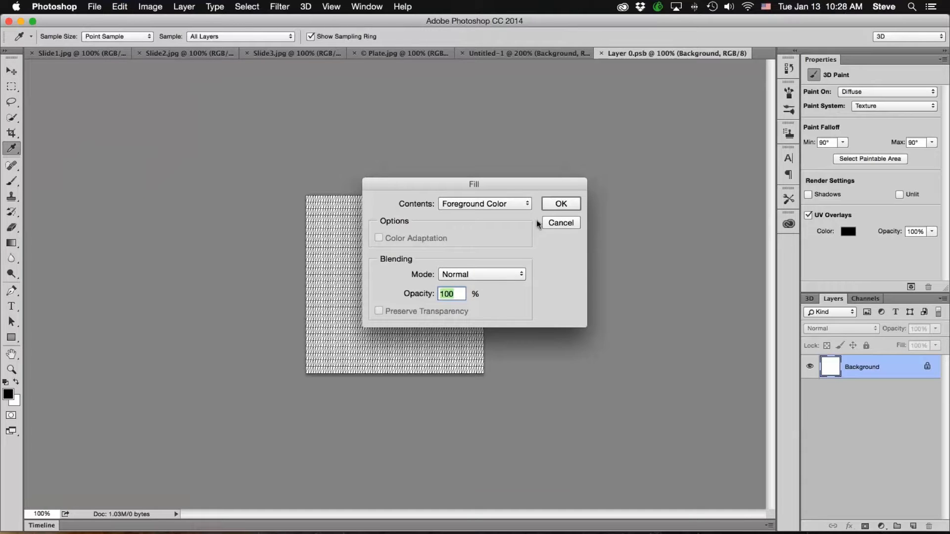
click(489, 206)
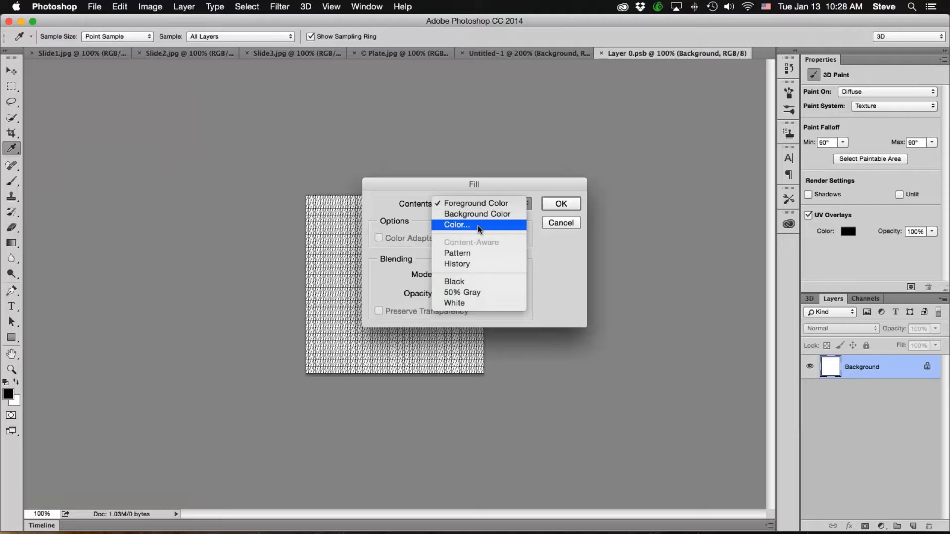
click(477, 224)
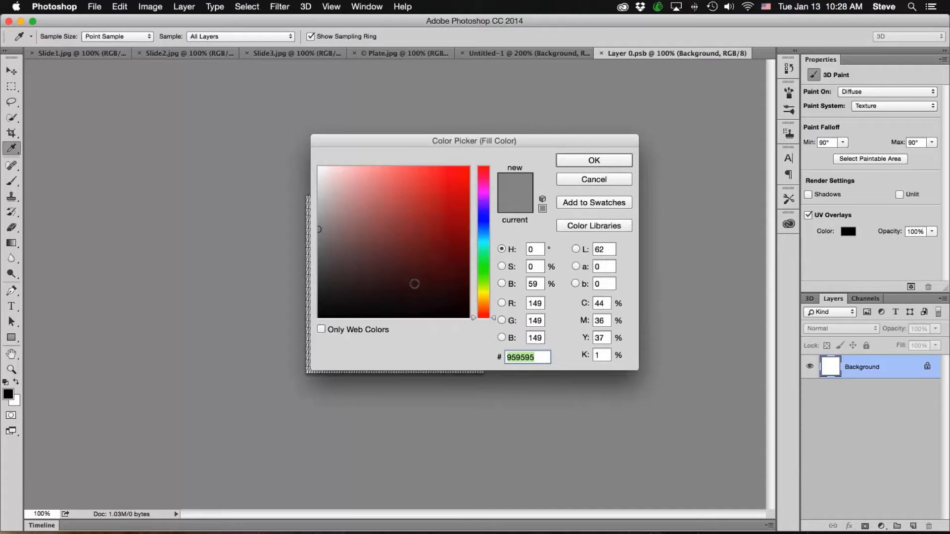
click(528, 303)
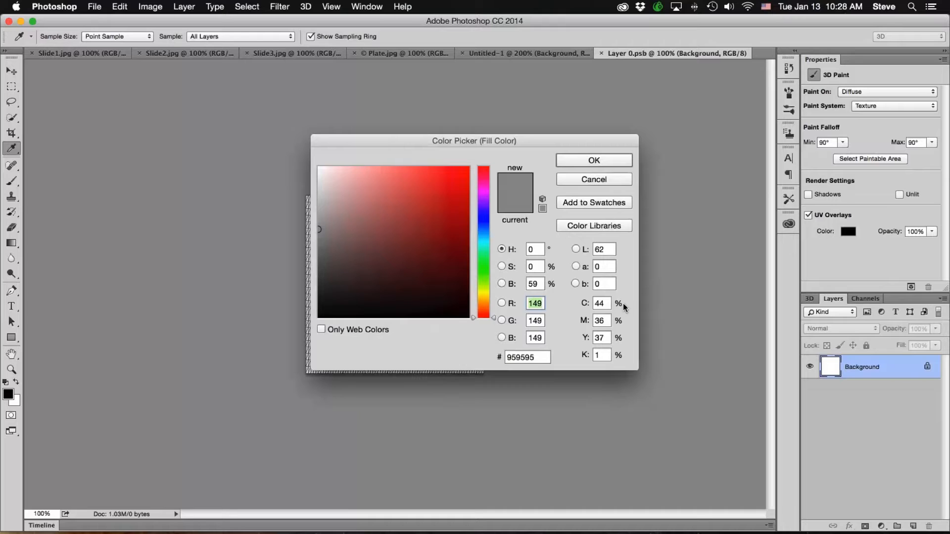
text(177)
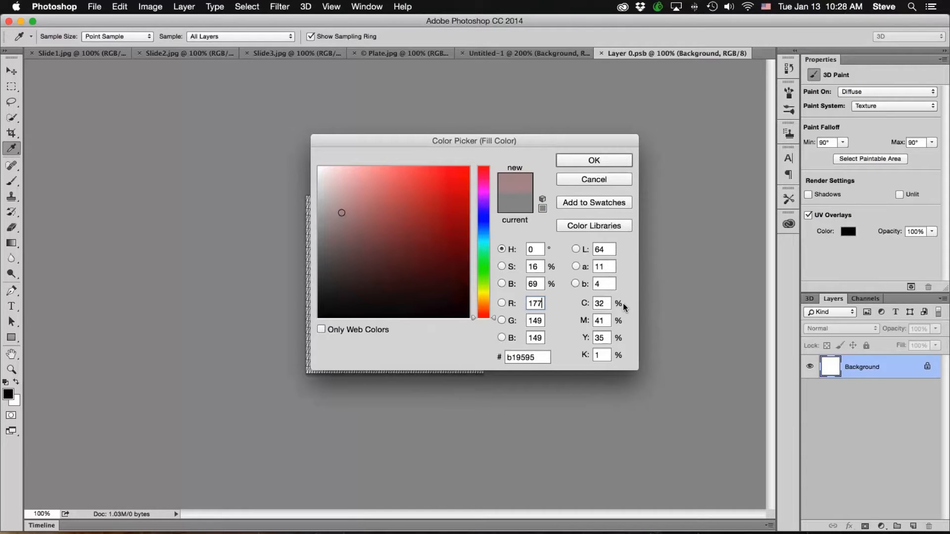
key(Tab)
text(128)
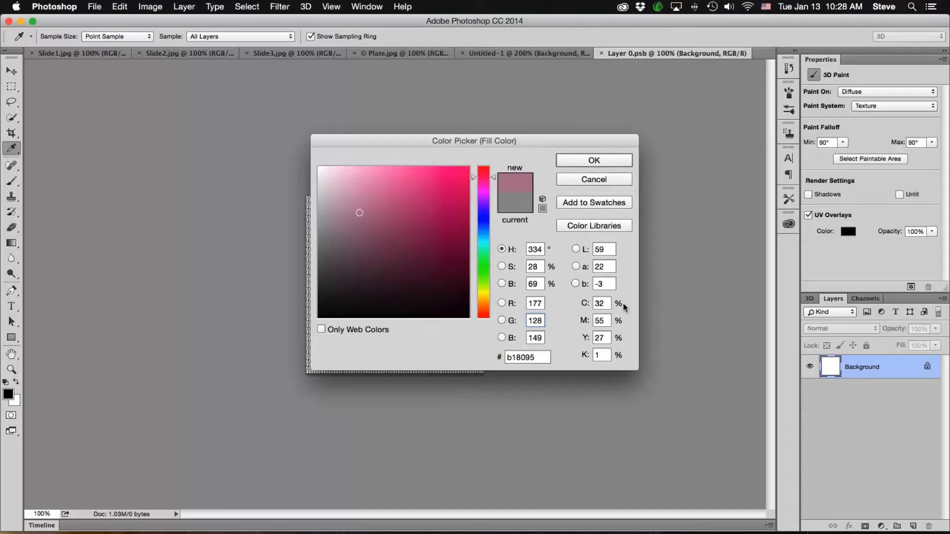
key(Tab)
text(50)
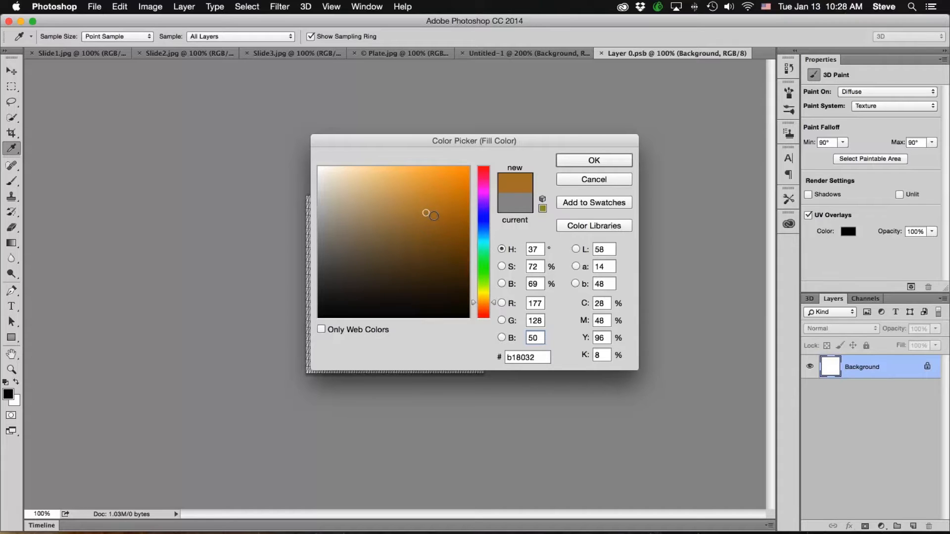
click(585, 164)
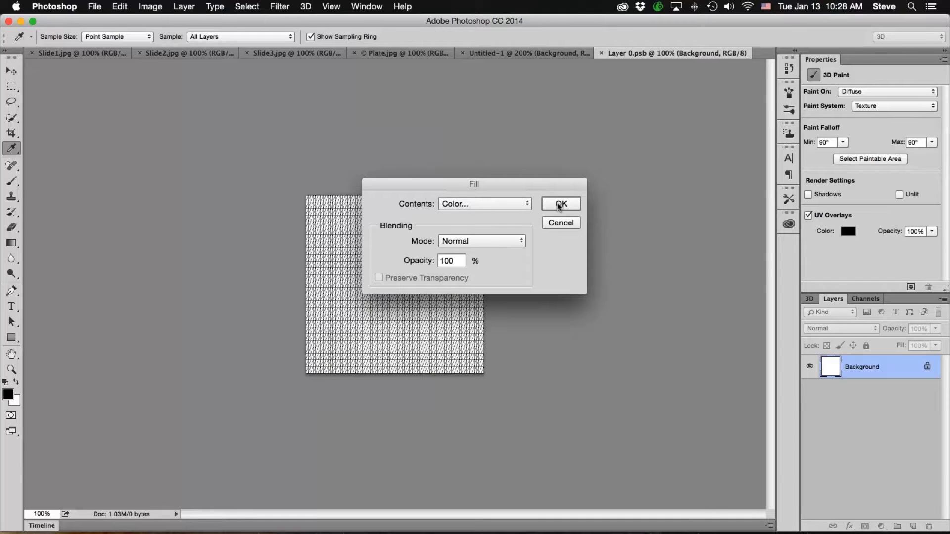
click(557, 203)
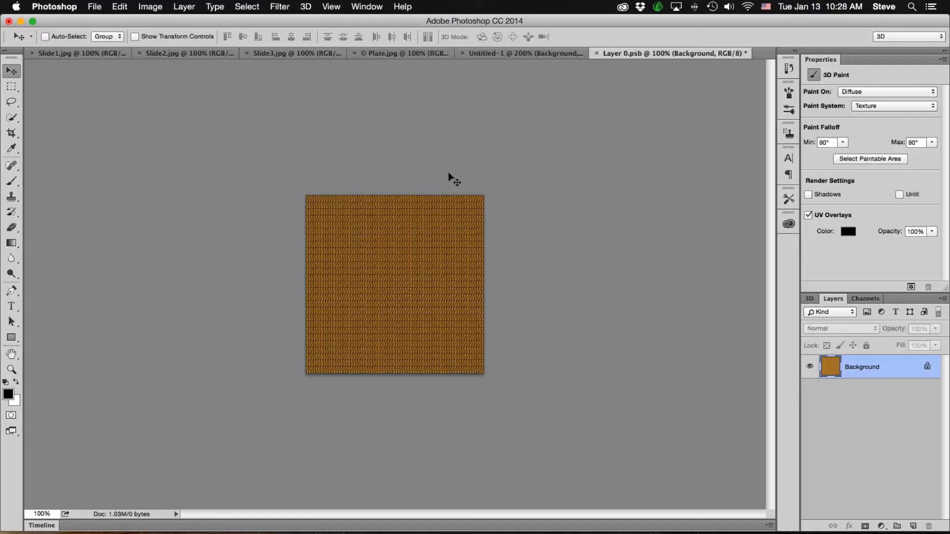
- Save the brown diffuse texture file and close it to apply the colour to the donut
click(94, 6)
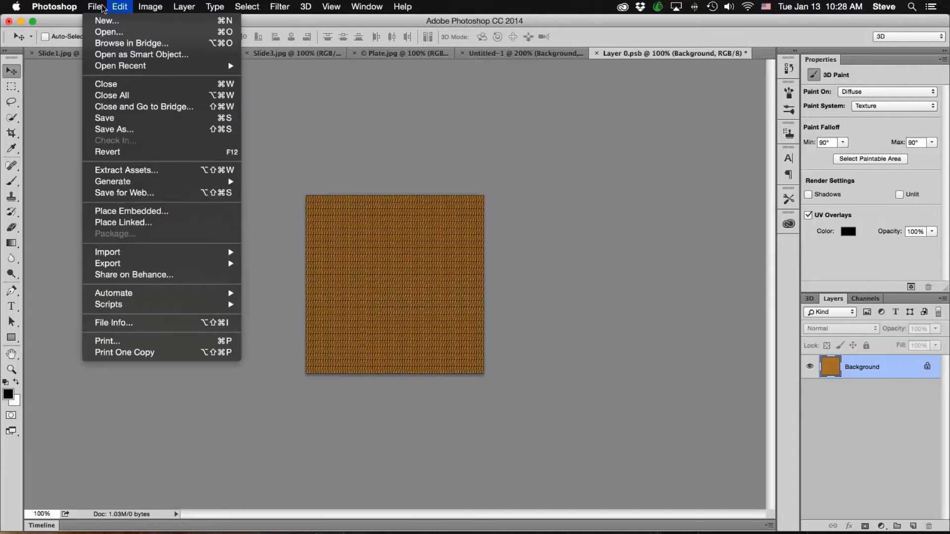
click(105, 118)
click(94, 6)
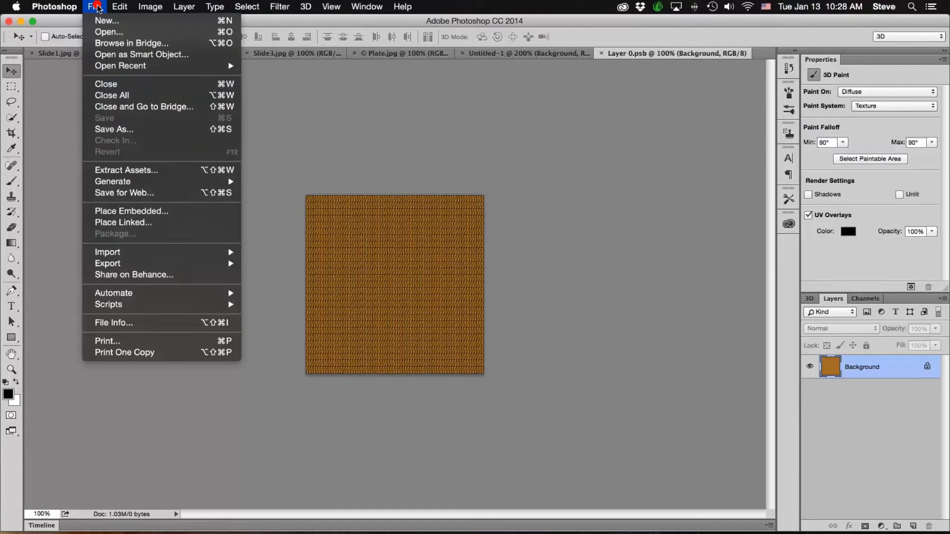
click(108, 84)
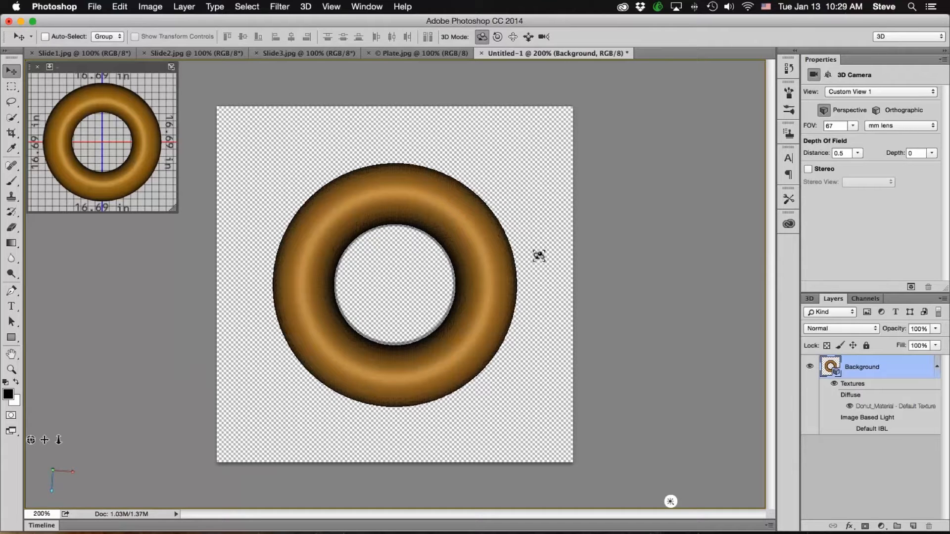
- Create a new 600 by 600 pixel RGB bump texture with a white background for the donut material
mouse_move(551, 340)
mouse_down()
mouse_move(553, 298)
mouse_move(557, 341)
mouse_up()
click(812, 299)
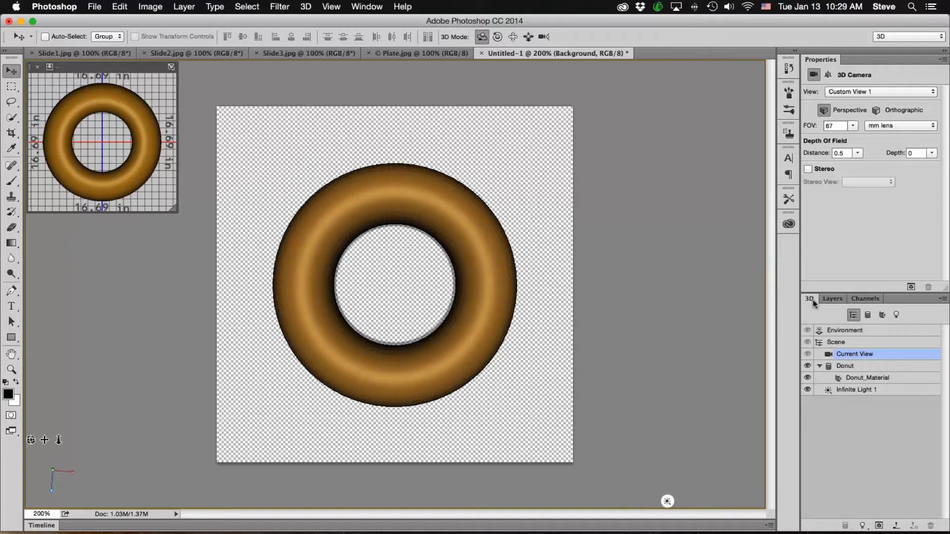
click(879, 378)
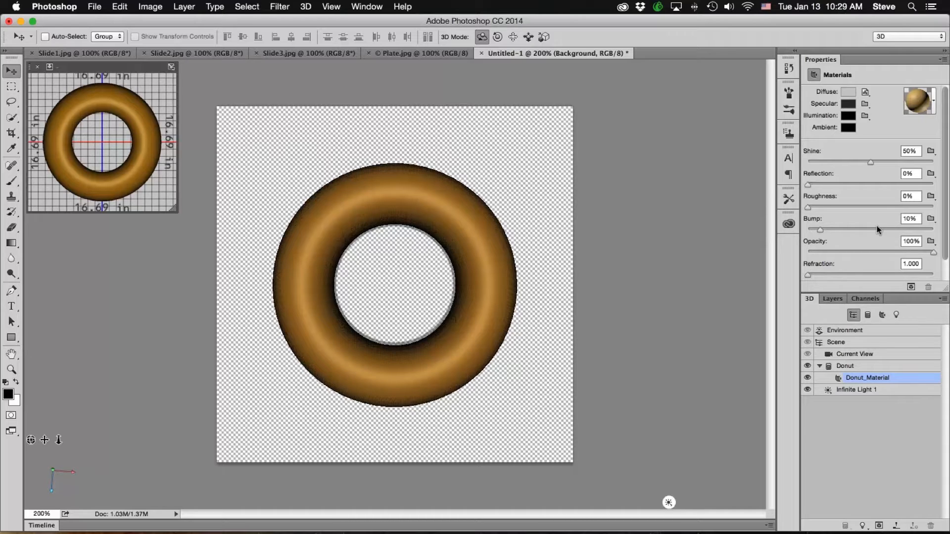
click(931, 219)
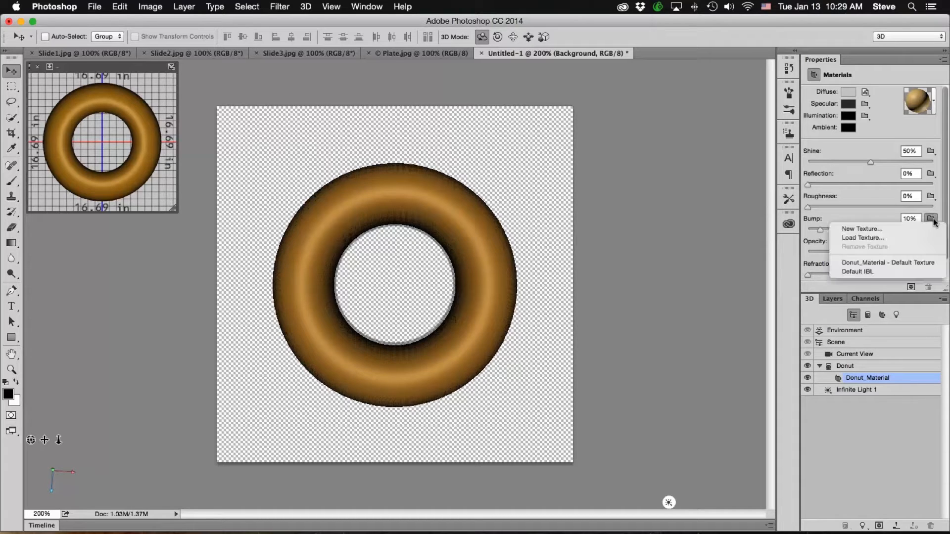
click(889, 230)
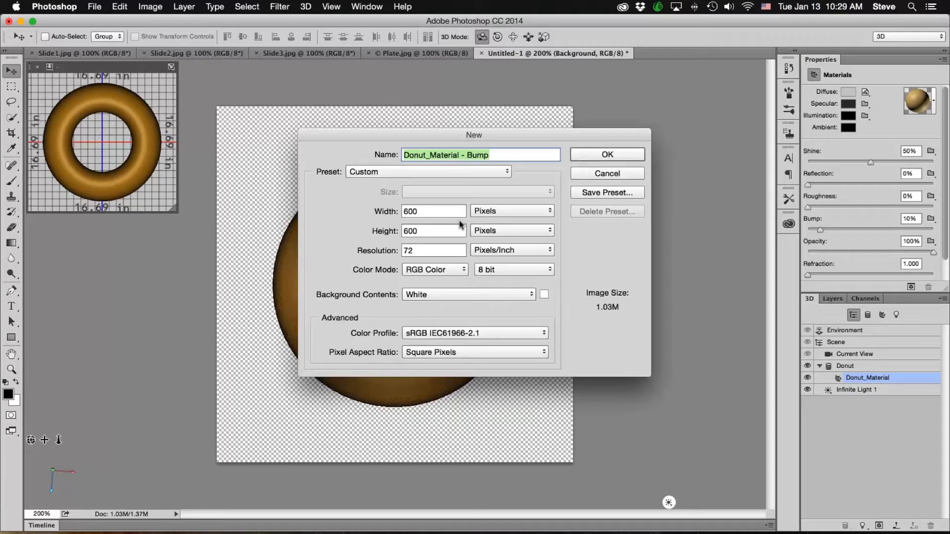
click(602, 157)
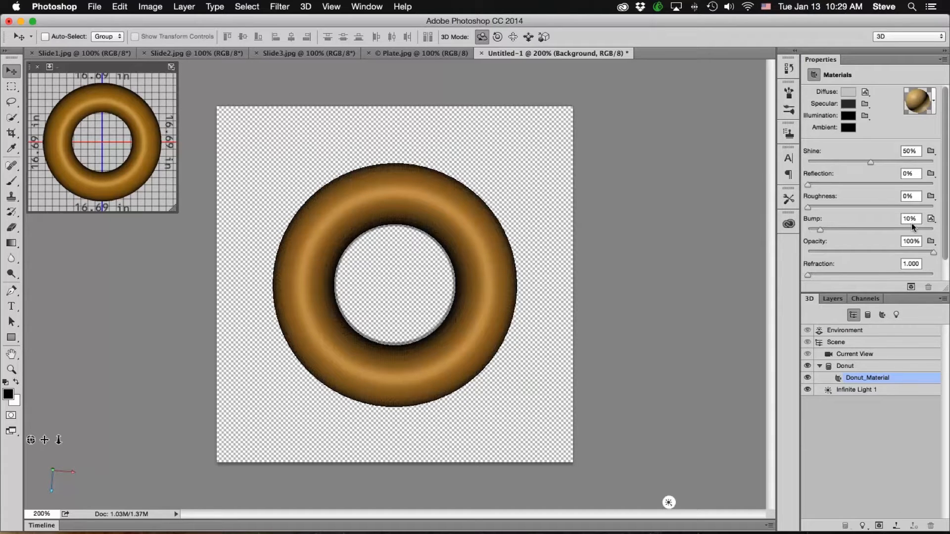
click(931, 220)
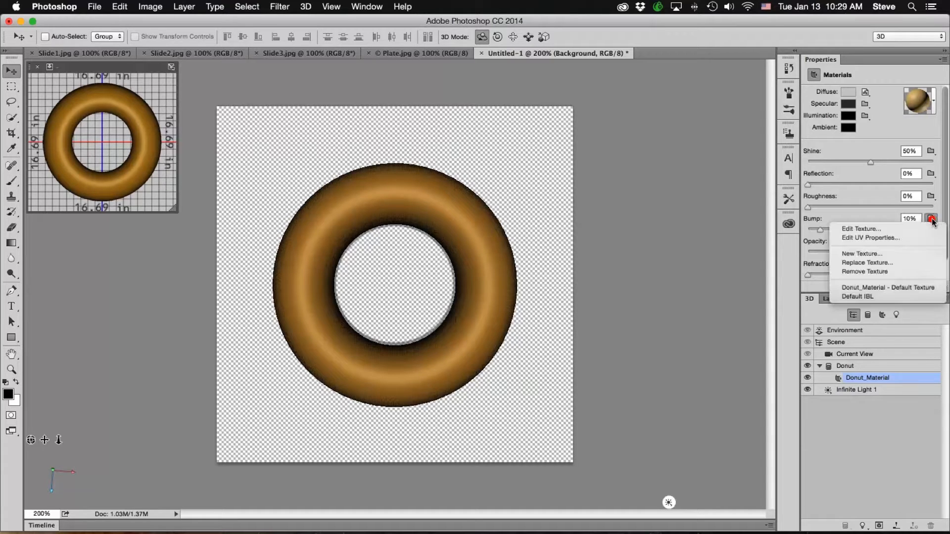
click(932, 221)
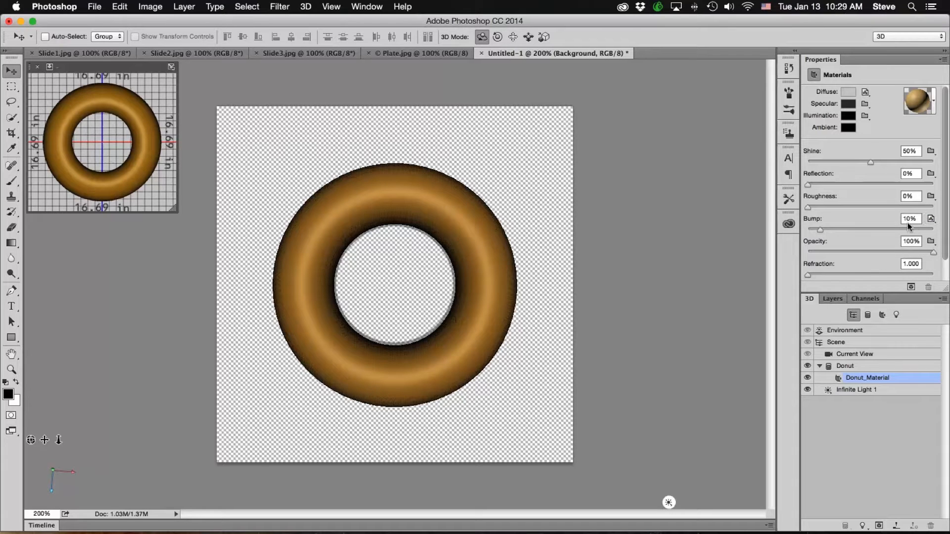
click(832, 299)
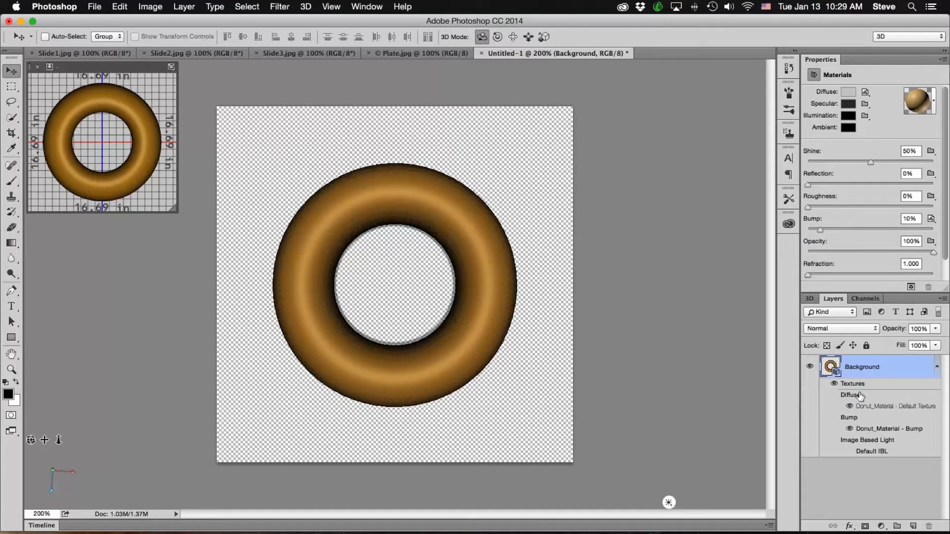
- Open the donut material's bump texture for editing and convert its background layer to a smart object
click(931, 219)
click(920, 229)
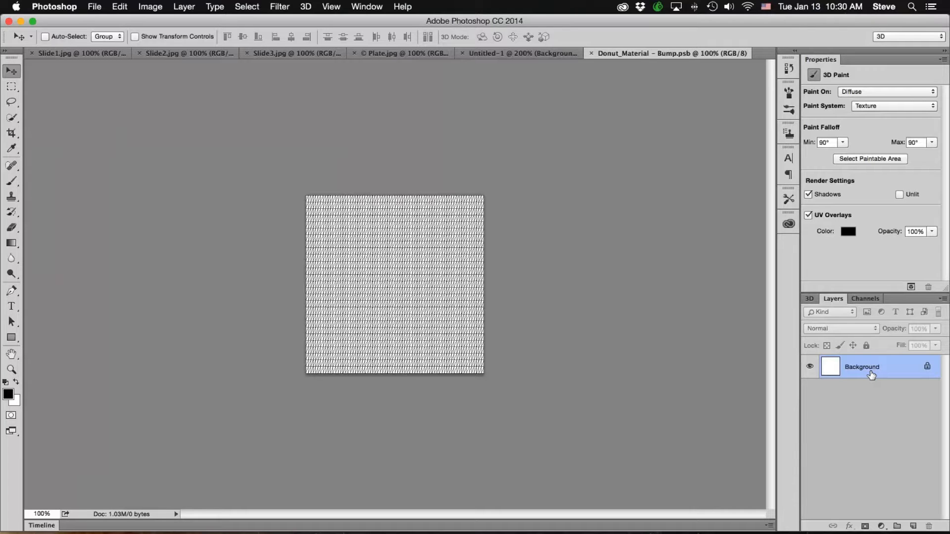
click(943, 299)
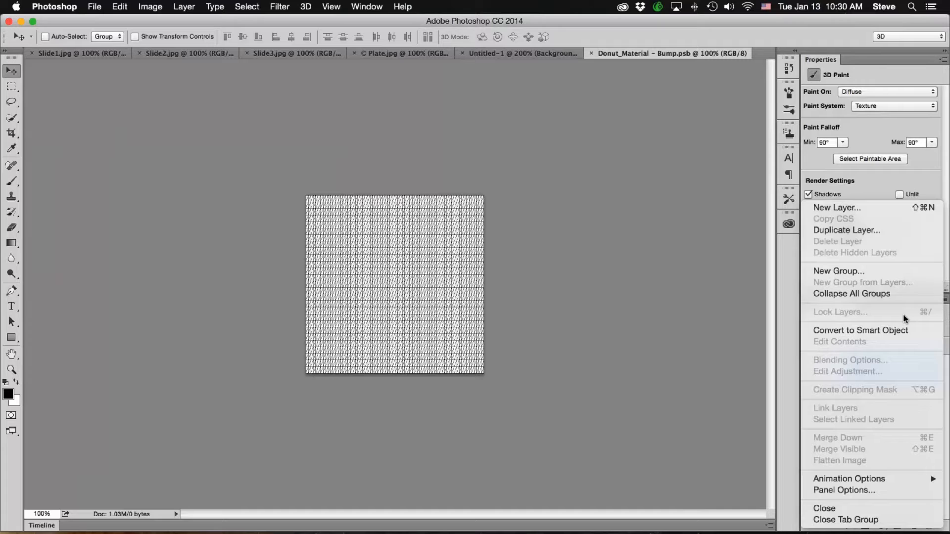
click(893, 330)
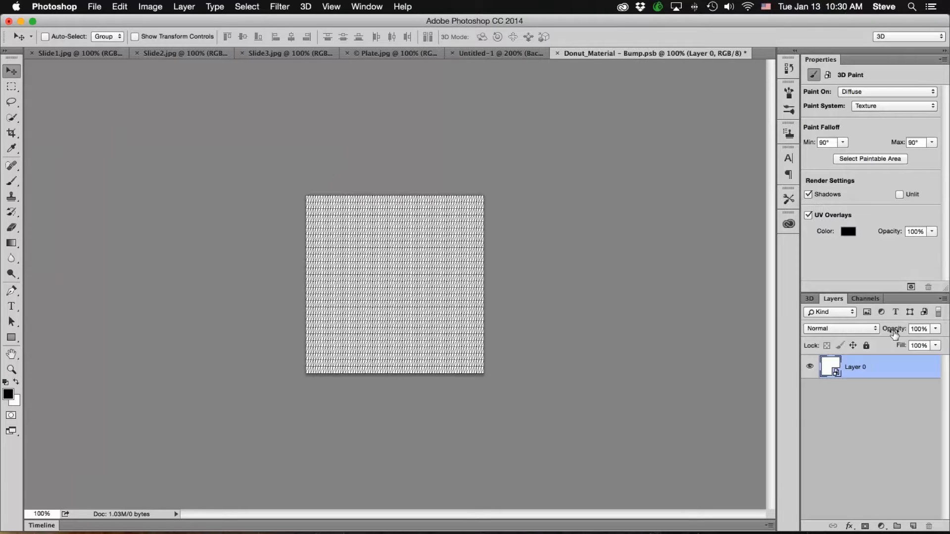
right_click(898, 366)
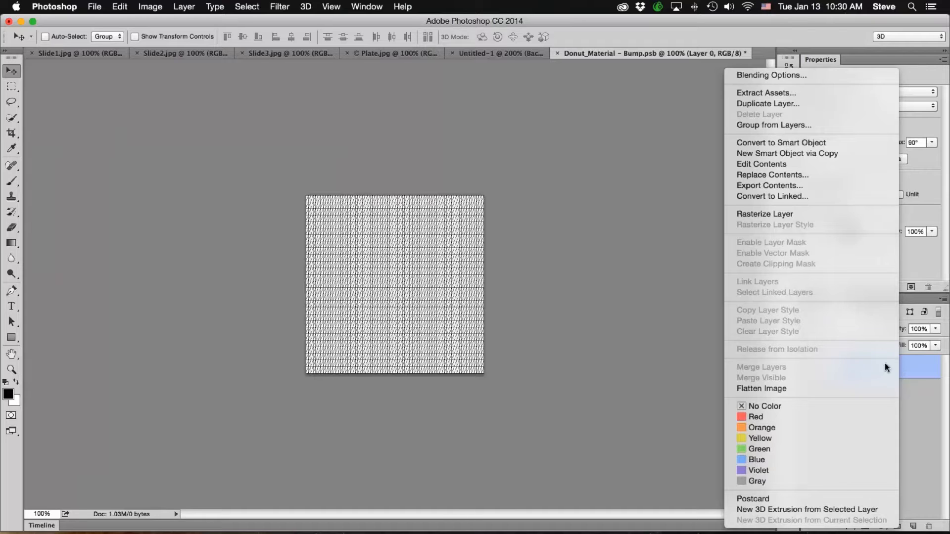
click(837, 143)
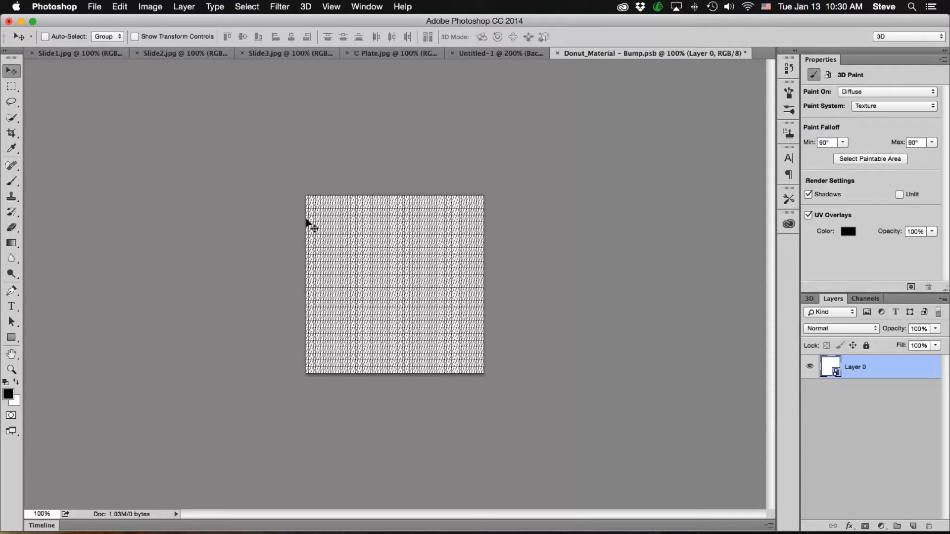
- Apply an Add Noise filter to the bump texture with 15% amount, Gaussian distribution and Monochromatic
click(280, 7)
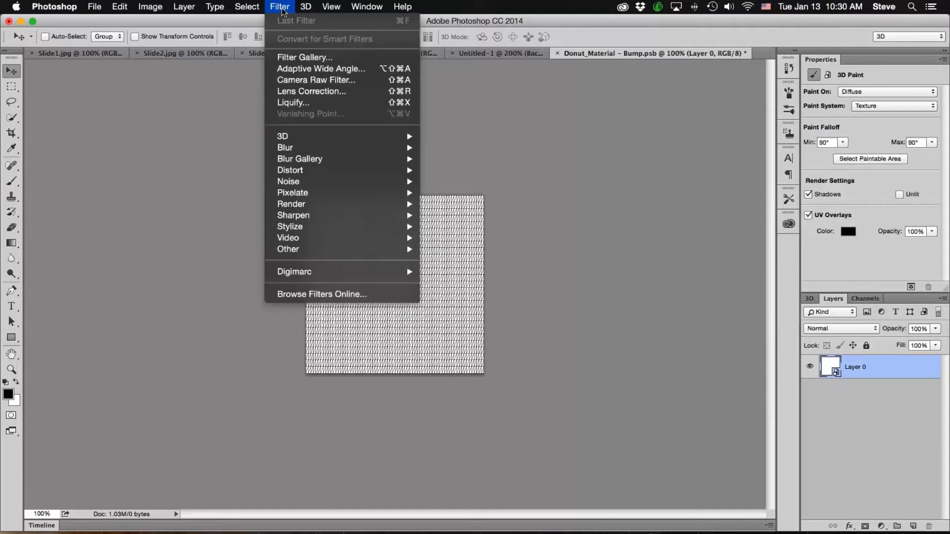
mouse_move(299, 186)
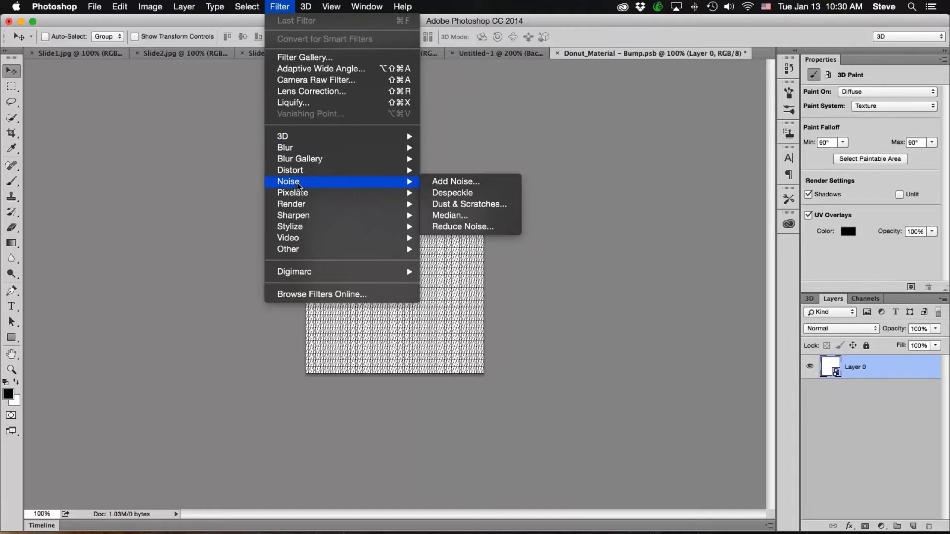
click(439, 182)
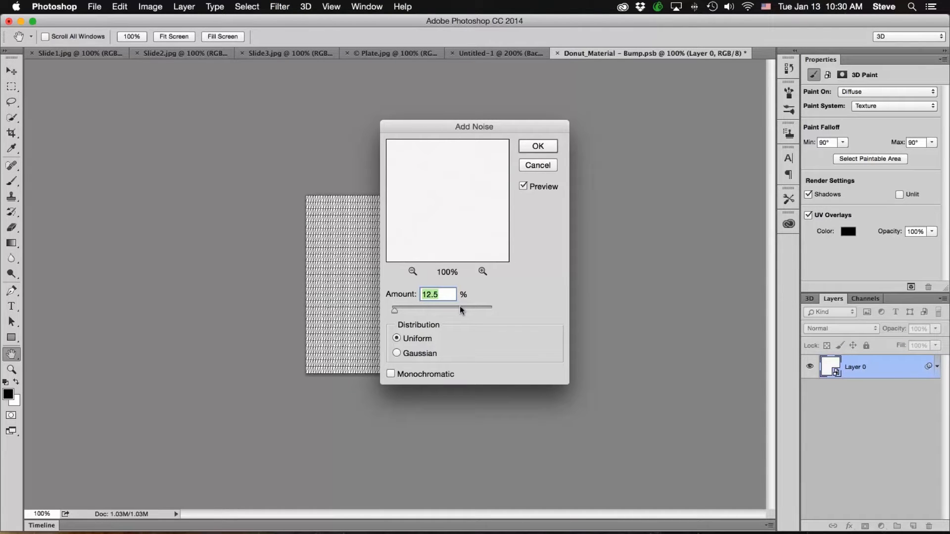
text(15)
click(396, 353)
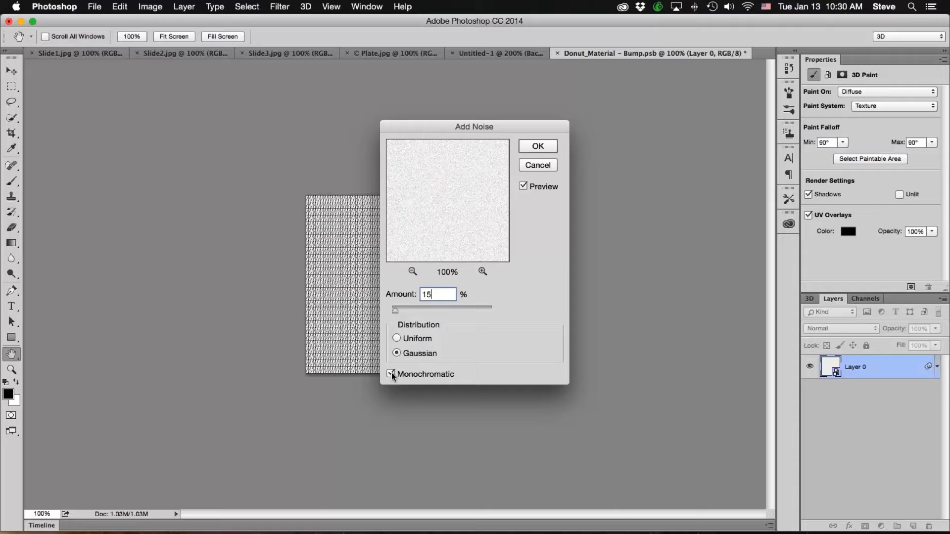
click(545, 147)
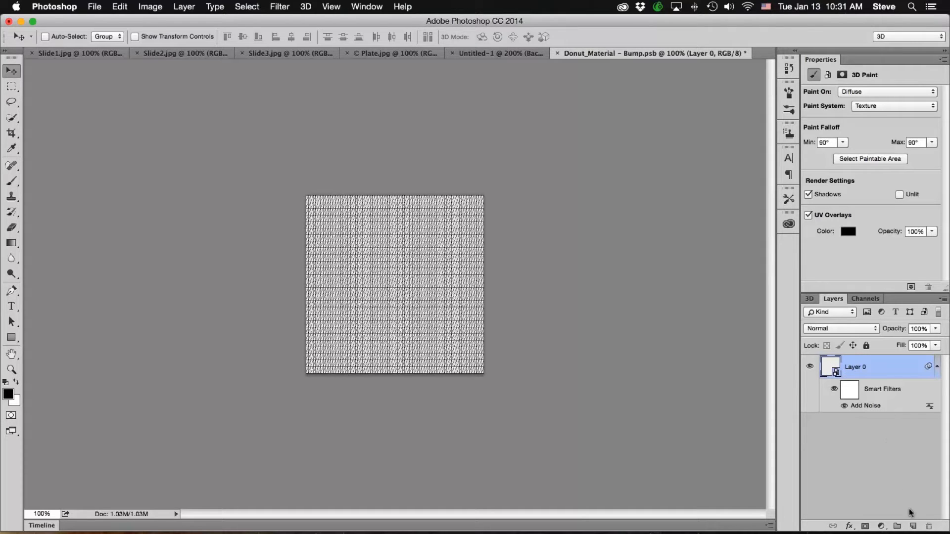
- Add an empty layer above the noise layer, save and close the bump texture, and orbit slightly to inspect the donut
click(913, 526)
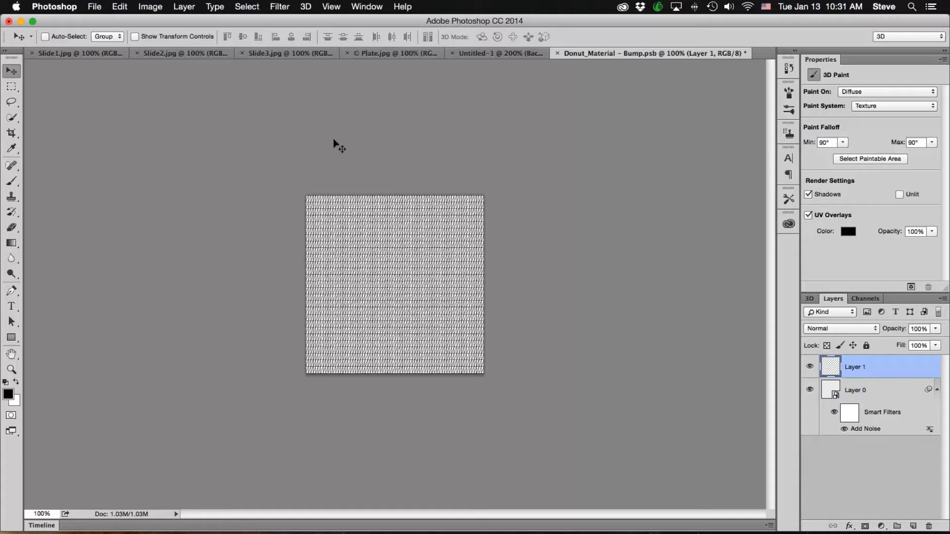
click(98, 8)
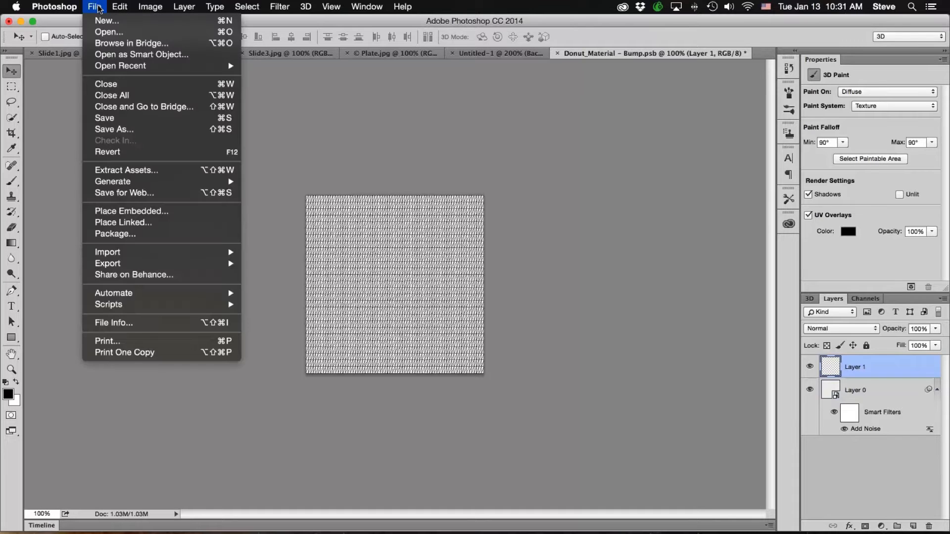
click(112, 85)
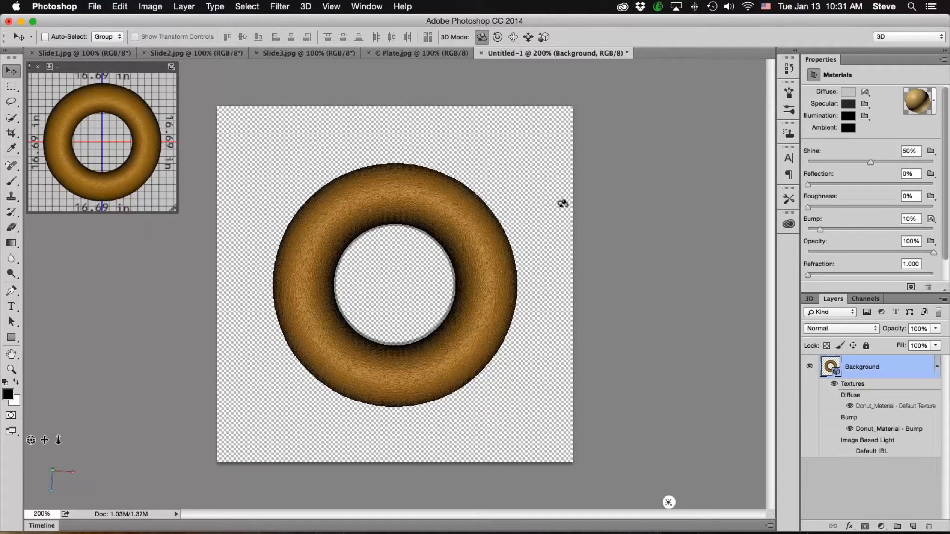
click(541, 259)
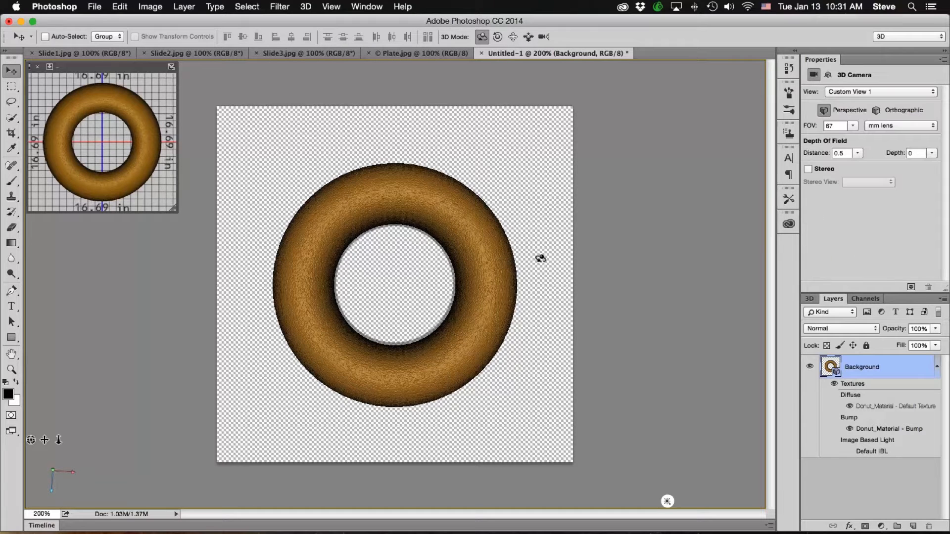
mouse_move(528, 293)
mouse_down()
mouse_move(521, 235)
mouse_move(524, 302)
mouse_move(526, 285)
mouse_up()
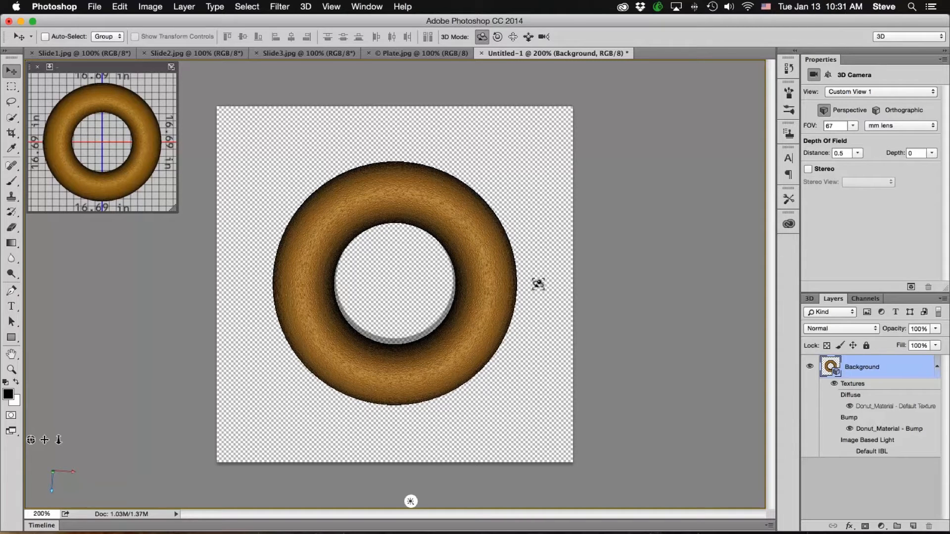
drag(536, 286, 534, 287)
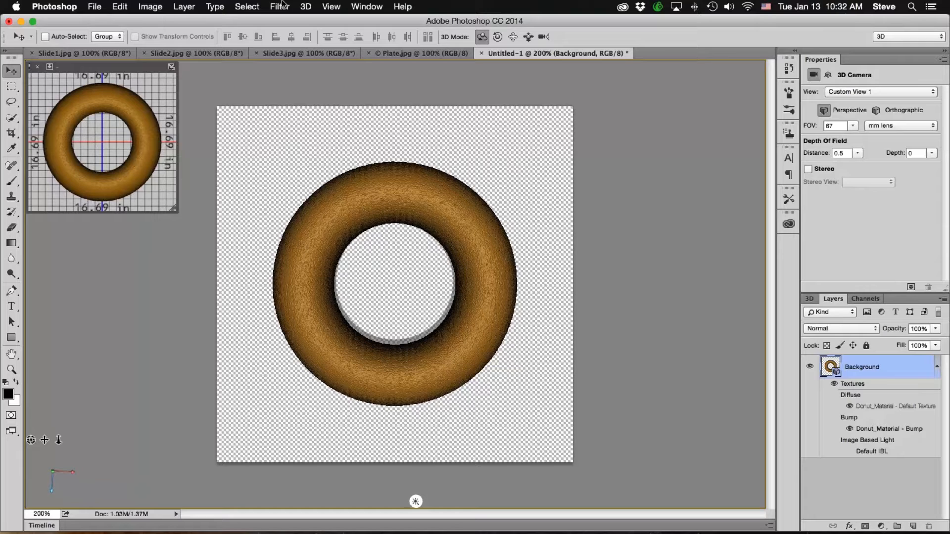
- Set the 3D paint target to the Bump texture and choose a round bristle brush enlarged to 35 px
click(306, 7)
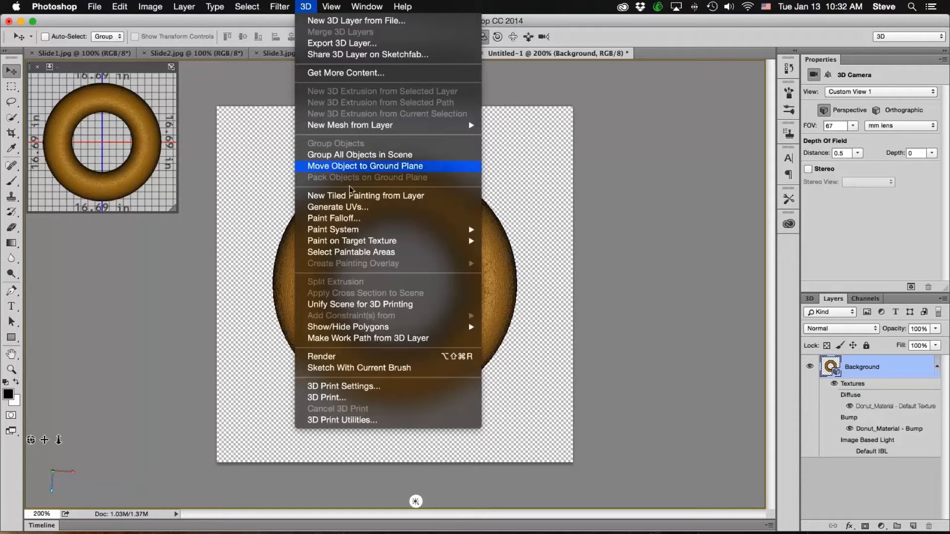
mouse_move(345, 245)
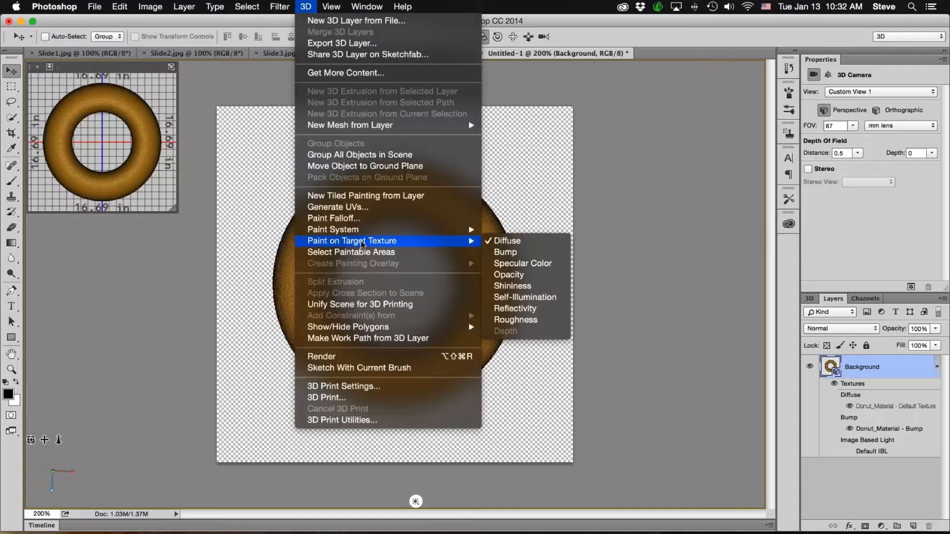
click(505, 253)
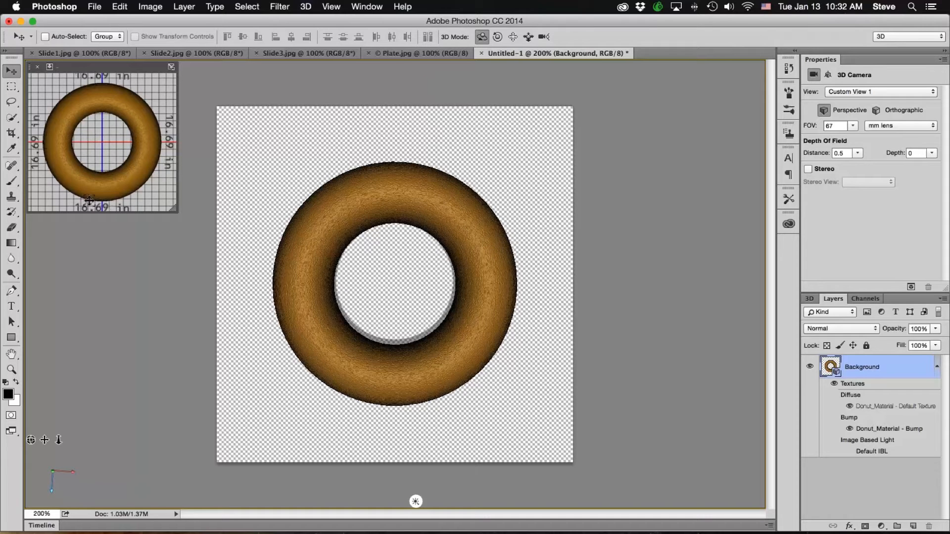
click(11, 182)
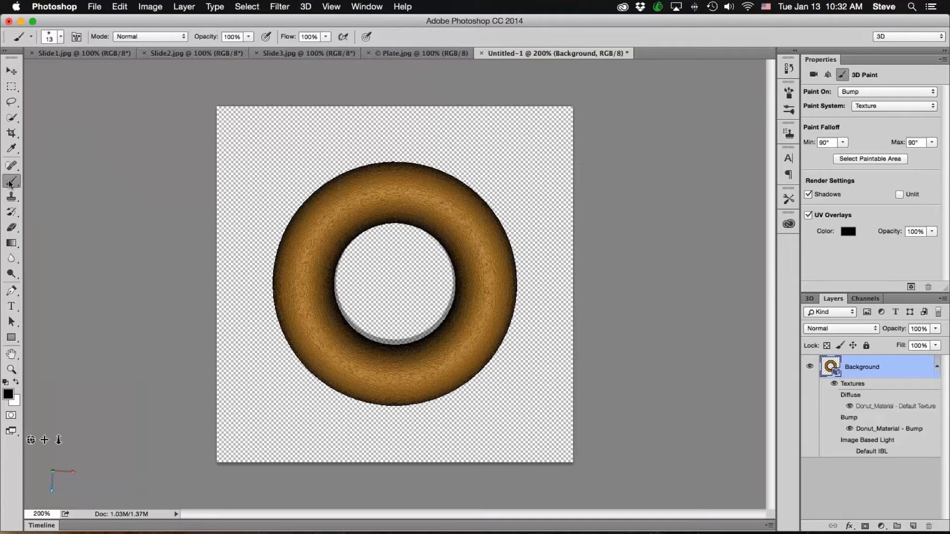
click(60, 36)
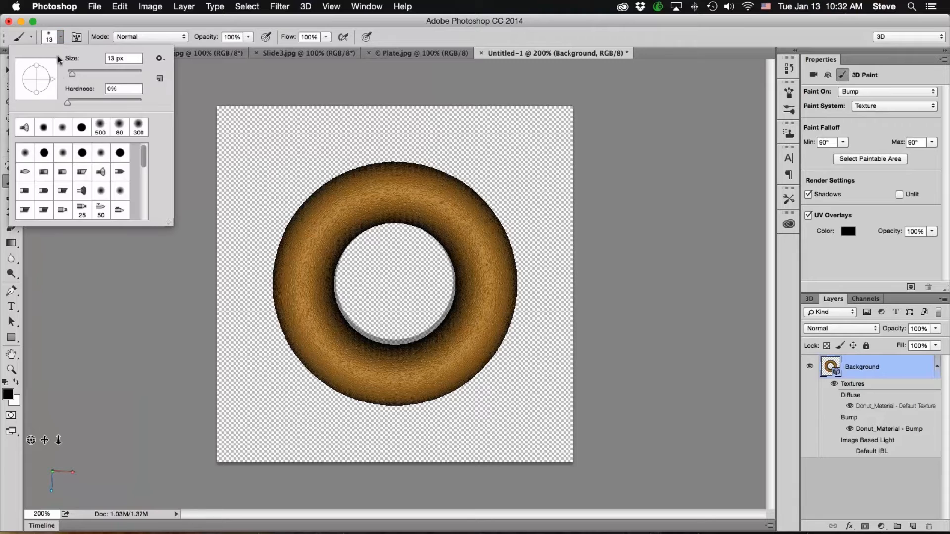
double_click(101, 173)
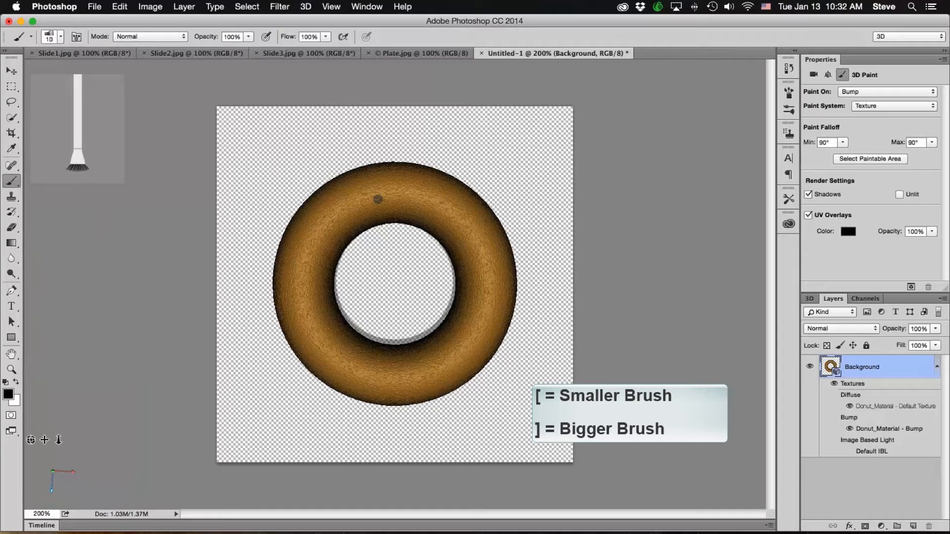
key(bracketright)
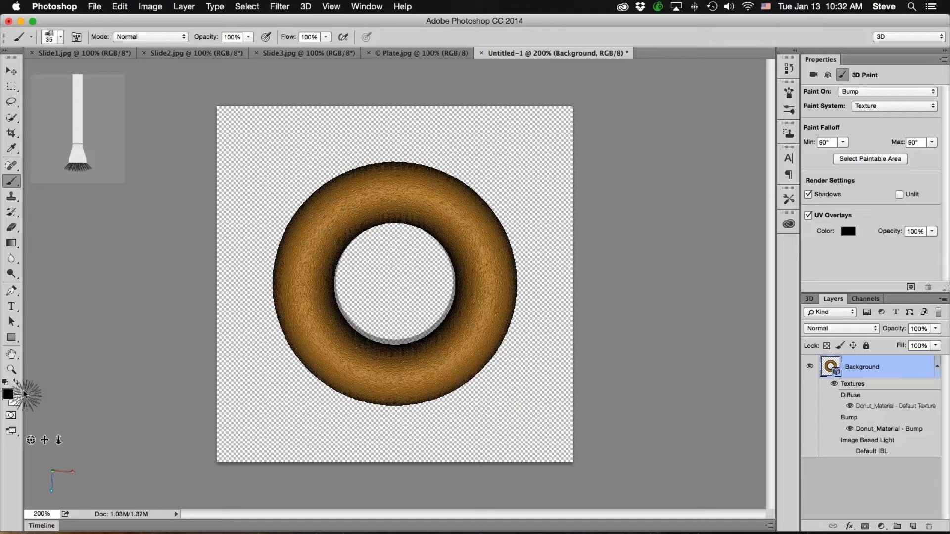
- Try a black bristle stroke across the upper part of the donut and undo it
mouse_move(346, 196)
mouse_down()
mouse_move(384, 186)
mouse_move(428, 219)
mouse_move(426, 196)
mouse_move(388, 188)
mouse_up()
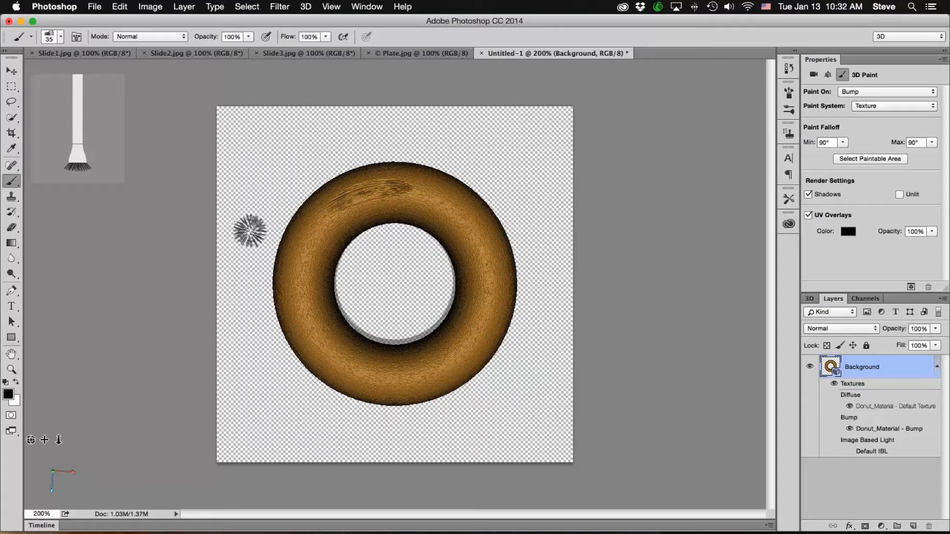
key(super+z)
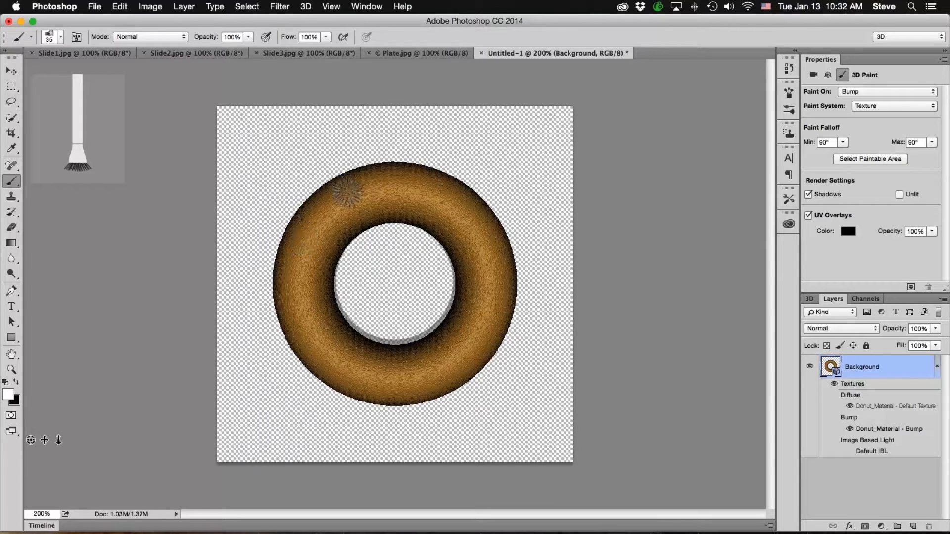
- Paint white all around the donut on the bump texture with the bristle brush to smooth out the noise
mouse_move(349, 186)
mouse_down()
mouse_move(413, 177)
mouse_move(390, 180)
mouse_move(464, 202)
mouse_move(502, 261)
mouse_move(501, 304)
mouse_move(499, 294)
mouse_move(475, 346)
mouse_move(485, 332)
mouse_move(455, 366)
mouse_move(413, 384)
mouse_move(361, 382)
mouse_move(368, 382)
mouse_move(302, 341)
mouse_move(285, 270)
mouse_move(297, 221)
mouse_move(313, 217)
mouse_move(302, 296)
mouse_move(300, 264)
mouse_move(325, 346)
mouse_move(367, 373)
mouse_move(431, 365)
mouse_move(476, 310)
mouse_up()
mouse_move(460, 218)
mouse_down()
mouse_move(418, 201)
mouse_move(375, 197)
mouse_move(354, 213)
mouse_move(350, 202)
mouse_move(309, 290)
mouse_move(316, 284)
mouse_move(316, 317)
mouse_move(337, 353)
mouse_move(377, 174)
mouse_move(434, 181)
mouse_move(471, 245)
mouse_move(465, 239)
mouse_move(469, 291)
mouse_move(506, 287)
mouse_move(492, 227)
mouse_move(444, 191)
mouse_move(401, 167)
mouse_move(360, 170)
mouse_move(352, 181)
mouse_move(352, 197)
mouse_move(297, 266)
mouse_move(285, 302)
mouse_move(285, 287)
mouse_move(299, 306)
mouse_move(286, 296)
mouse_move(293, 320)
mouse_move(380, 380)
mouse_move(366, 359)
mouse_move(387, 353)
mouse_move(355, 344)
mouse_move(327, 317)
mouse_move(361, 330)
mouse_up()
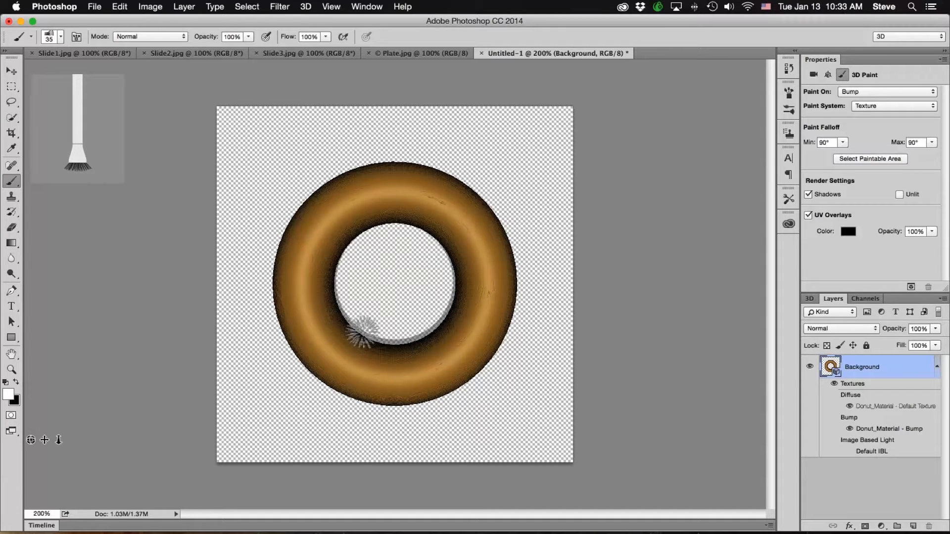
drag(361, 331, 367, 328)
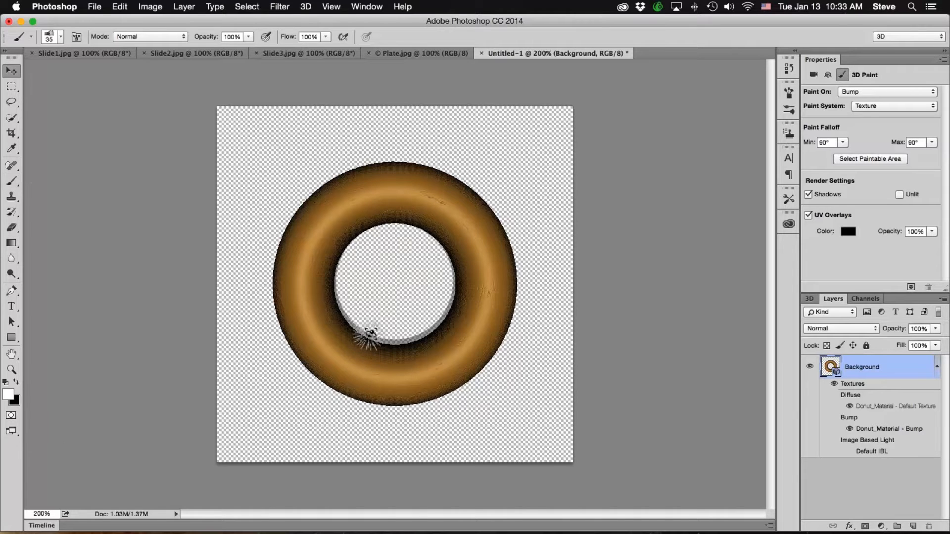
- Paint white on the bump texture along the donut's front side with the 35 px bristle brush to smooth the noise
key(v)
drag(524, 374, 539, 298)
key(b)
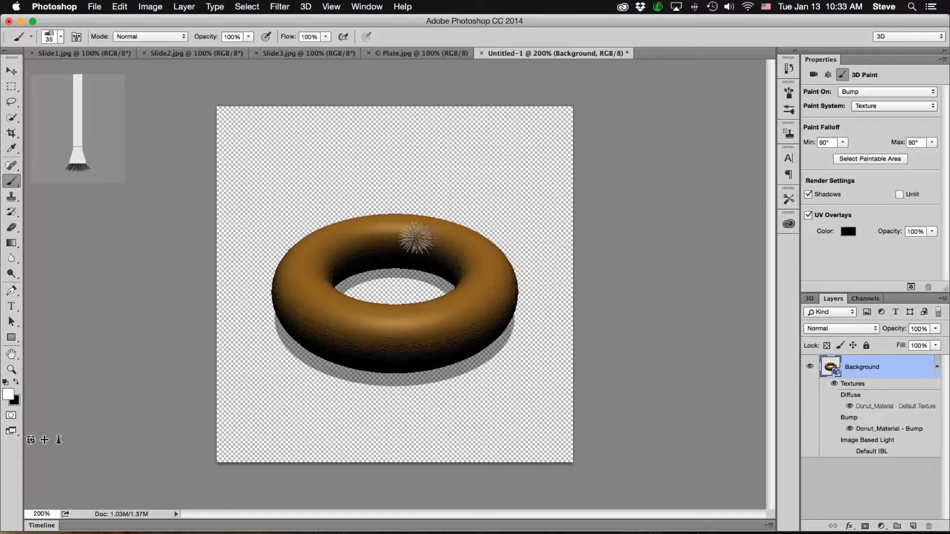
key(v)
drag(517, 370, 627, 373)
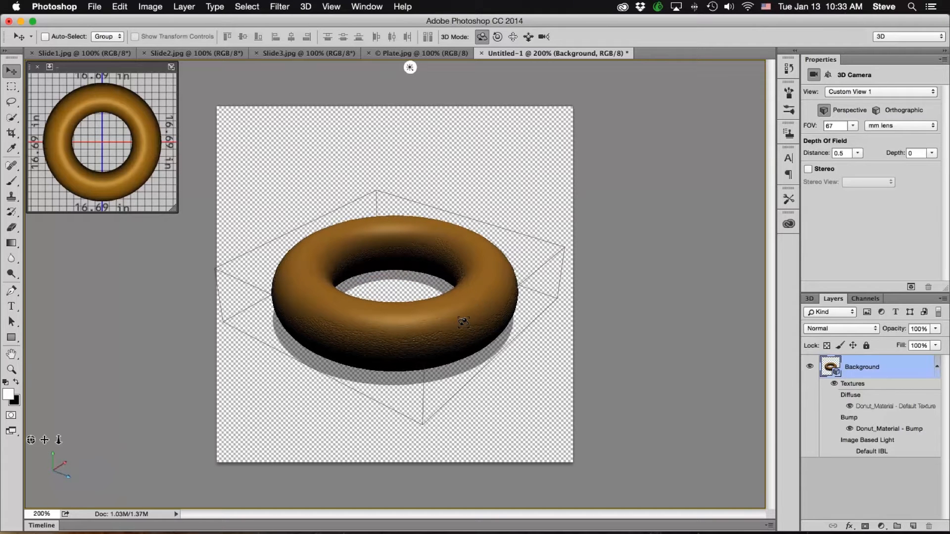
key(b)
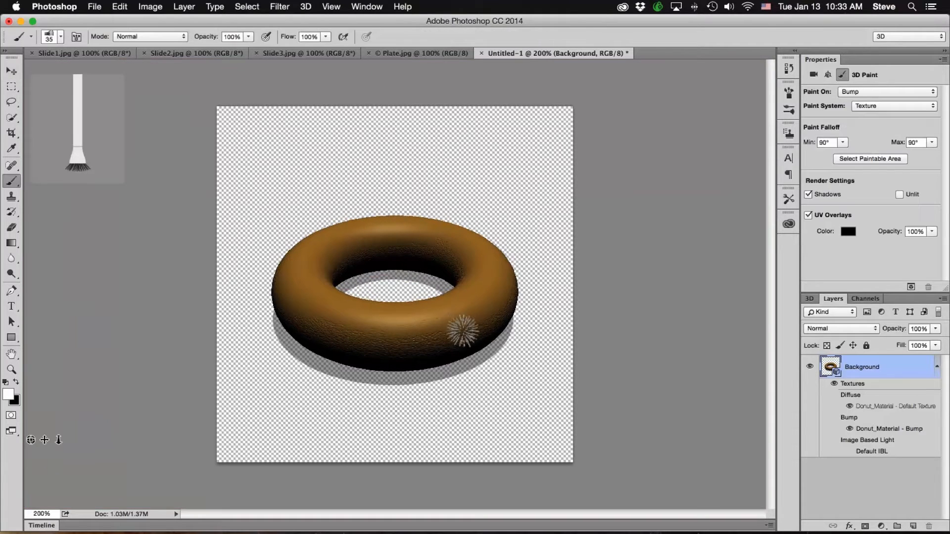
mouse_move(457, 325)
mouse_down()
mouse_move(427, 335)
mouse_move(329, 320)
mouse_up()
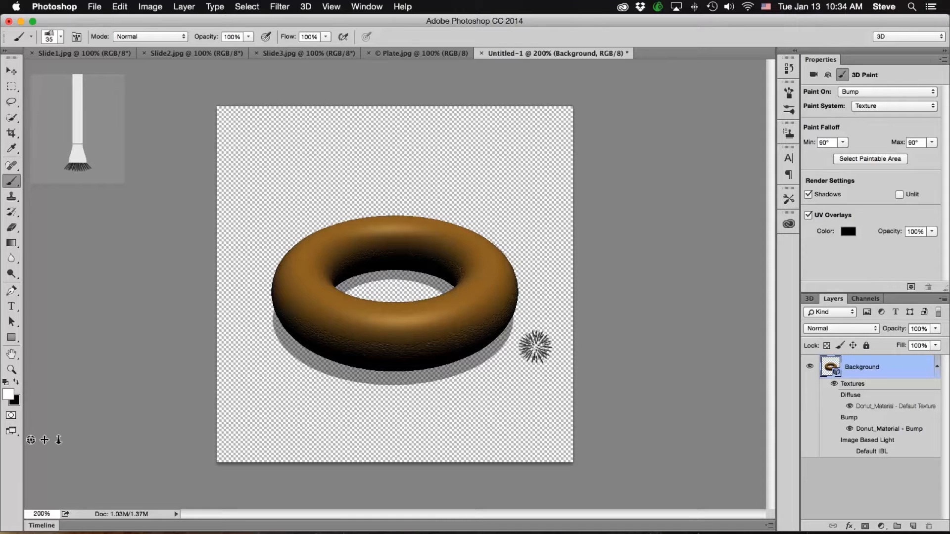
- Smooth another side of the donut by painting white on the bump texture across its front and rear upper surfaces
key(v)
drag(533, 357, 544, 378)
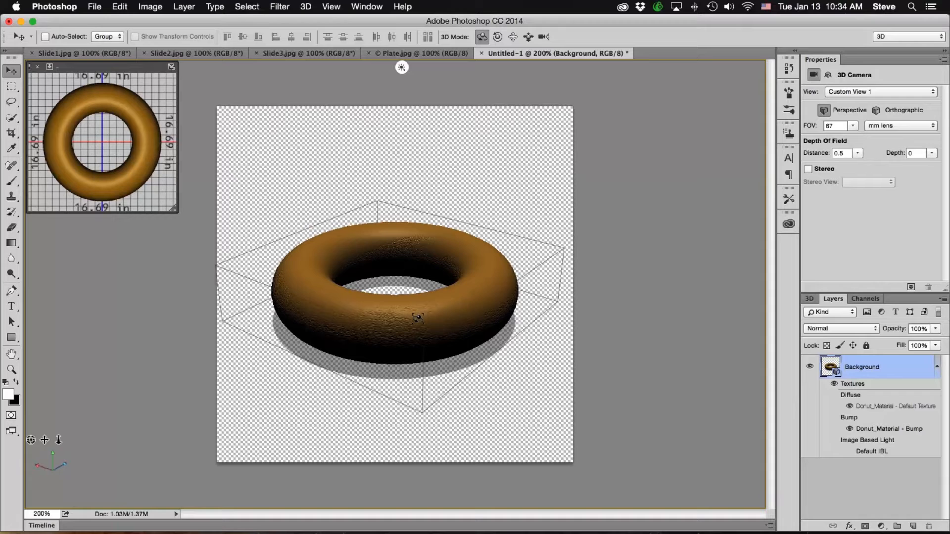
key(b)
mouse_move(416, 319)
mouse_down()
mouse_move(343, 314)
mouse_move(434, 320)
mouse_up()
mouse_move(427, 231)
mouse_down()
mouse_move(384, 230)
mouse_move(412, 246)
mouse_move(386, 242)
mouse_move(430, 242)
mouse_move(376, 242)
mouse_move(420, 241)
mouse_move(312, 263)
mouse_move(323, 298)
mouse_up()
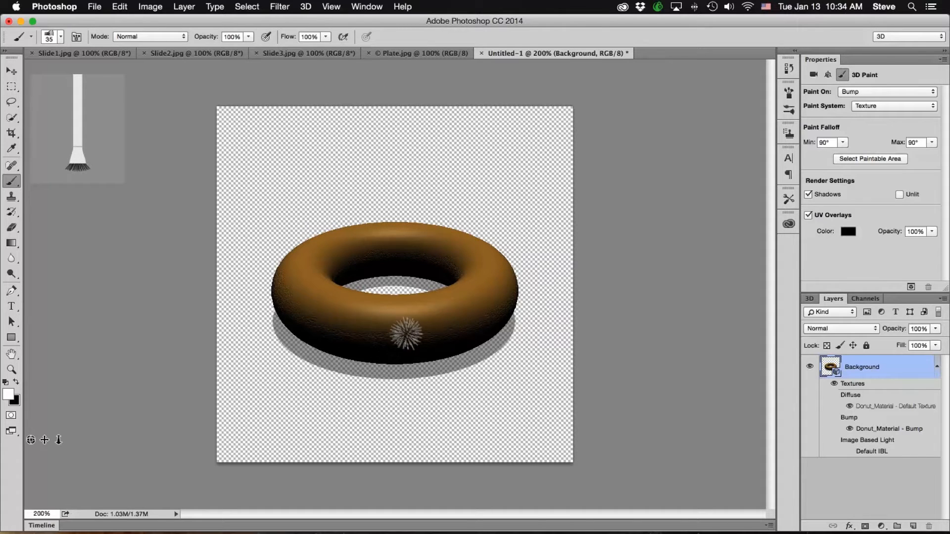
- Paint white over the remaining rough patch on the front rim and along the rear inner rim of the bump texture
key(v)
mouse_move(399, 388)
mouse_down()
mouse_move(409, 398)
mouse_move(494, 388)
mouse_move(475, 346)
mouse_up()
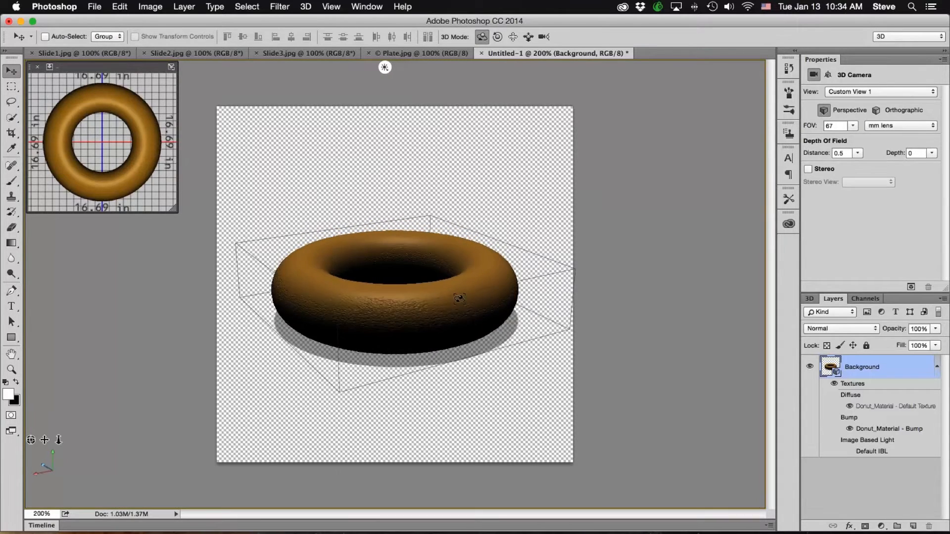
key(b)
mouse_move(426, 308)
mouse_down()
mouse_move(367, 301)
mouse_move(416, 298)
mouse_move(371, 301)
mouse_up()
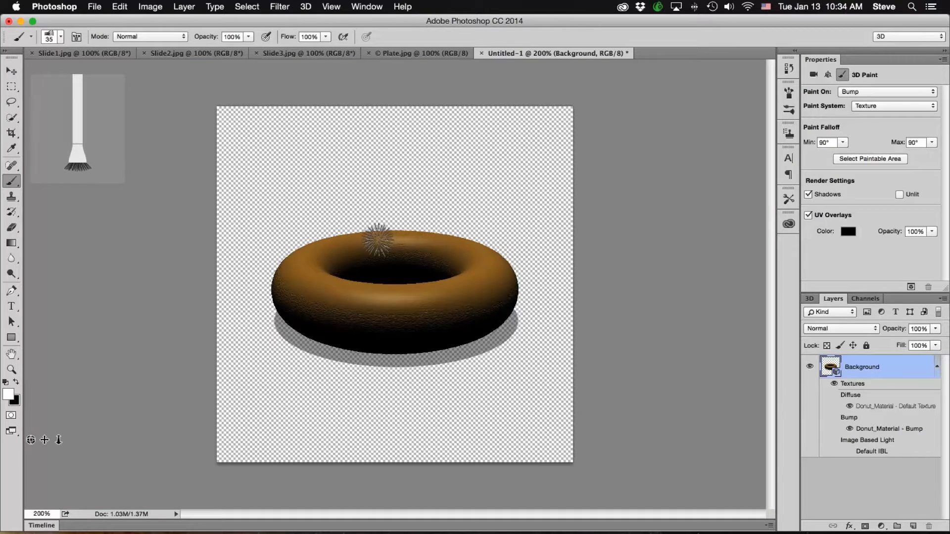
drag(409, 243, 418, 246)
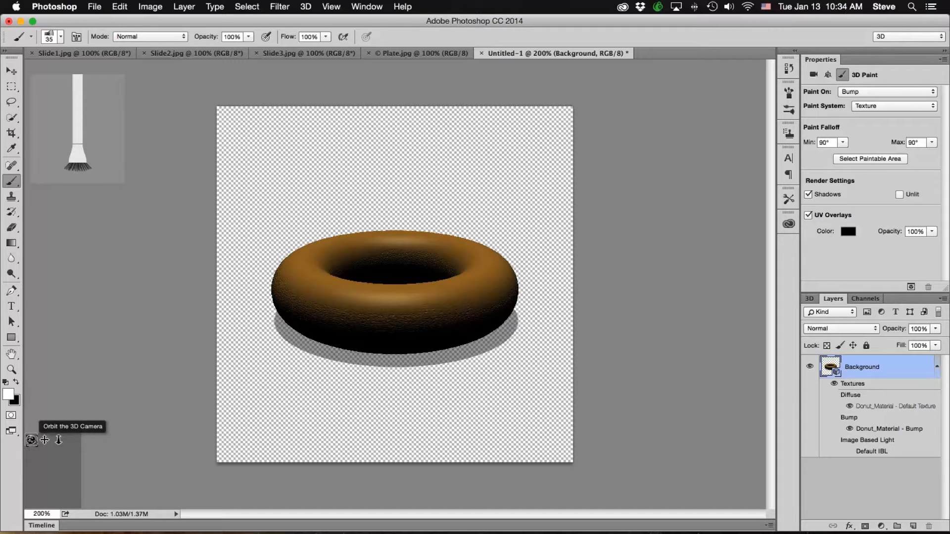
- Check the donut from several angles and touch up the ring's upper right in white on the bump texture
mouse_move(30, 440)
mouse_down()
mouse_move(57, 443)
mouse_move(13, 444)
mouse_move(36, 443)
mouse_up()
drag(31, 440, 34, 444)
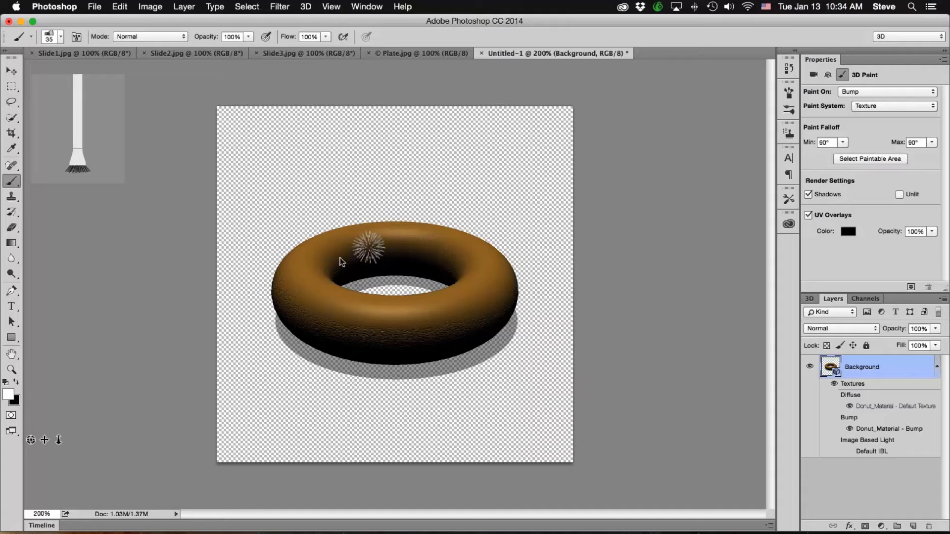
drag(47, 442, 77, 448)
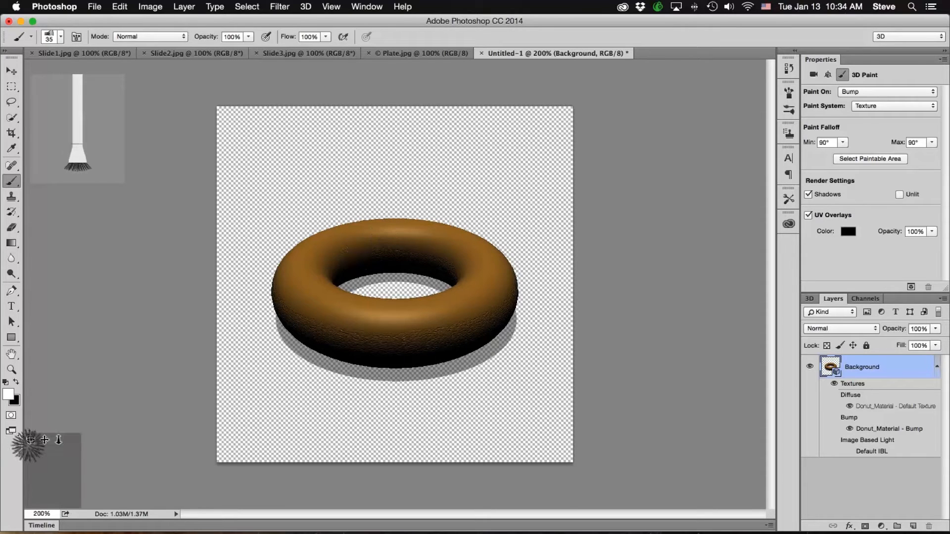
mouse_move(30, 439)
mouse_down()
mouse_move(90, 438)
mouse_move(82, 428)
mouse_move(33, 447)
mouse_move(39, 479)
mouse_move(38, 441)
mouse_move(37, 472)
mouse_up()
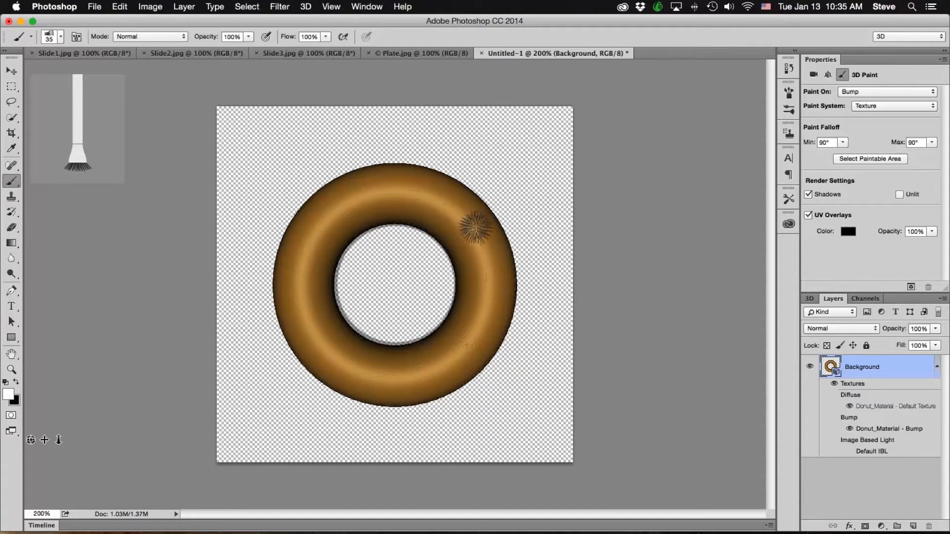
drag(480, 245, 468, 233)
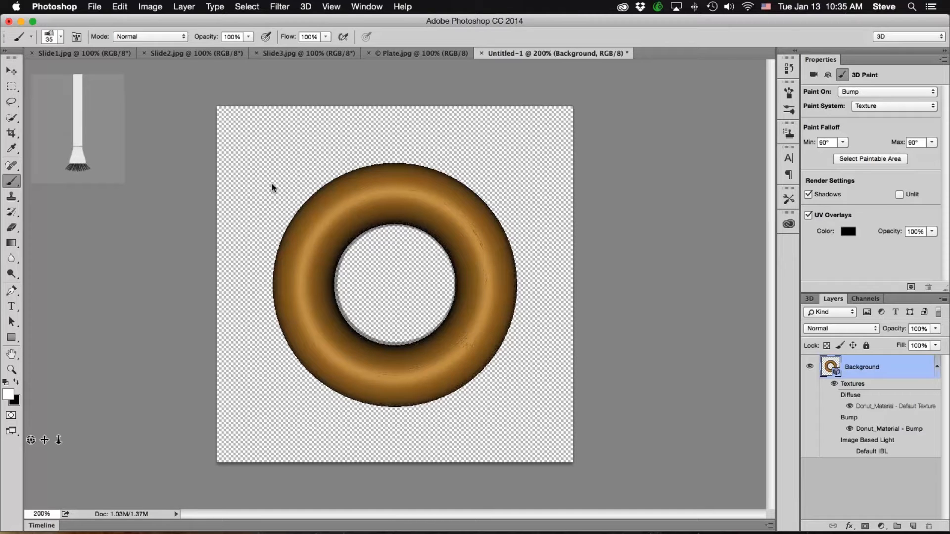
- Switch the 3D paint target to the Diffuse texture and paint white frosting around the top of the donut
click(305, 7)
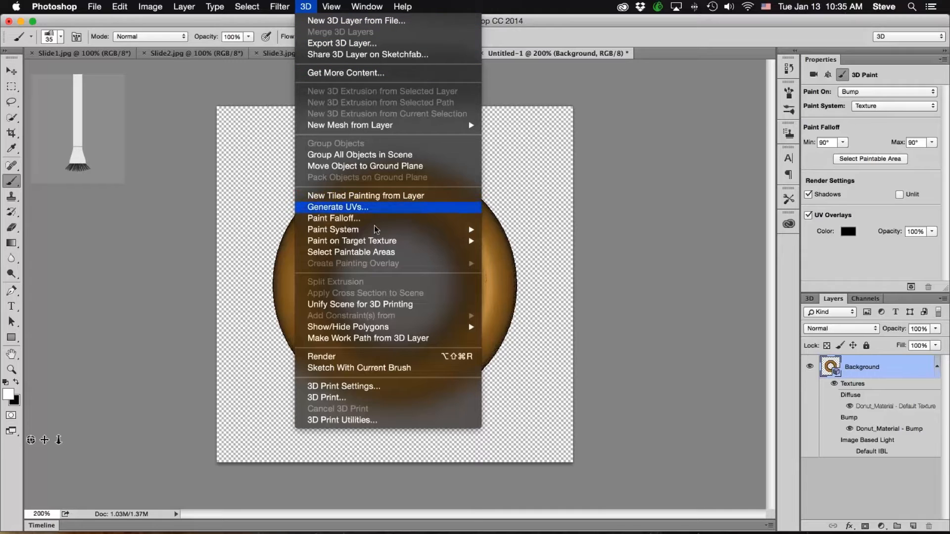
mouse_move(375, 242)
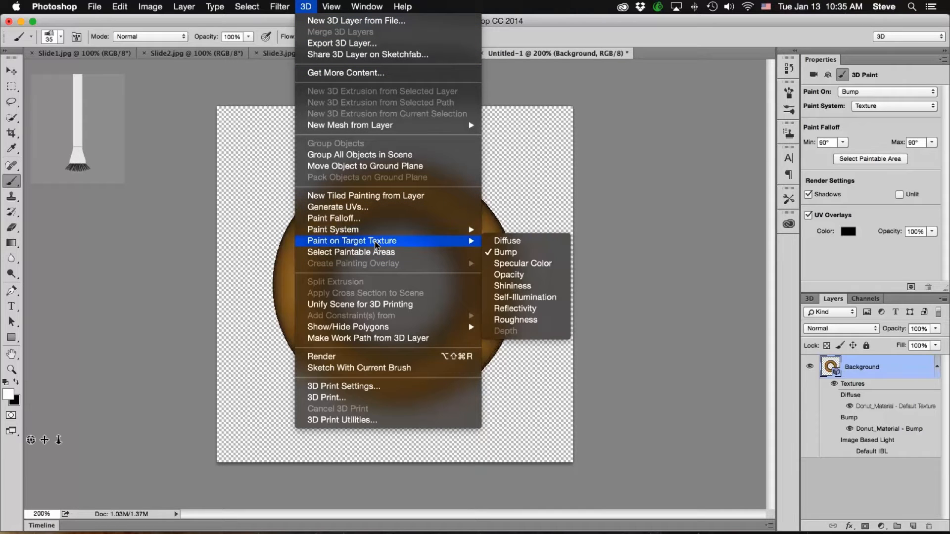
click(512, 239)
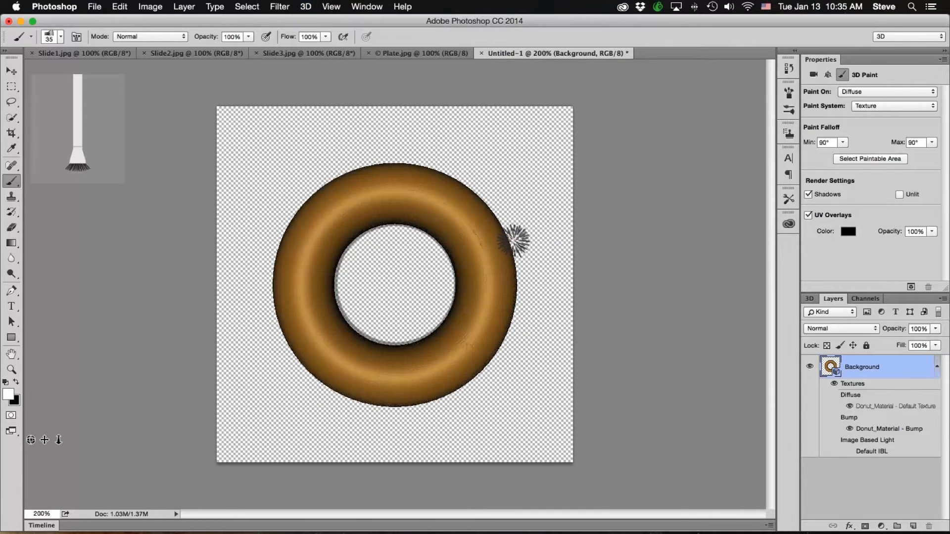
click(485, 233)
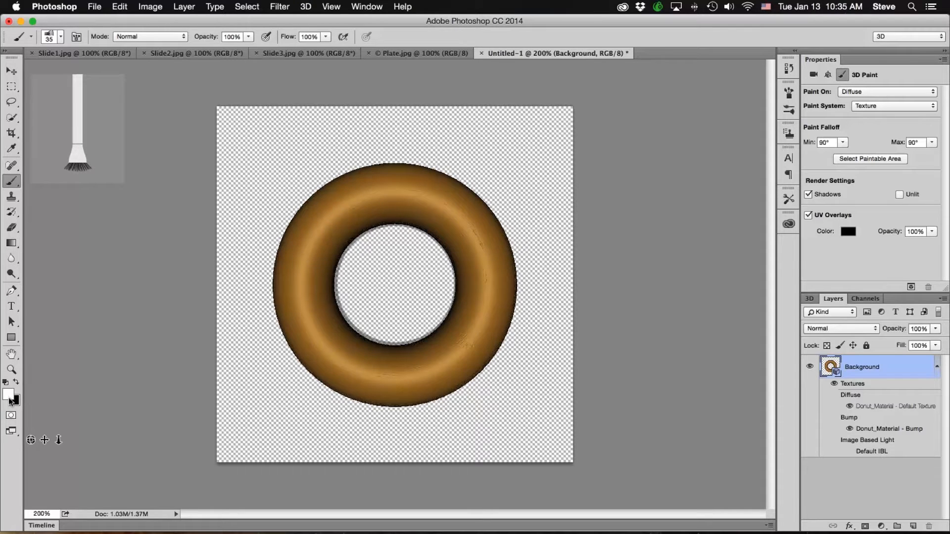
mouse_move(343, 190)
mouse_down()
mouse_move(435, 180)
mouse_move(494, 226)
mouse_move(481, 230)
mouse_move(503, 287)
mouse_move(504, 277)
mouse_move(500, 313)
mouse_move(459, 371)
mouse_move(473, 360)
mouse_move(415, 389)
mouse_move(440, 390)
mouse_move(383, 401)
mouse_move(362, 393)
mouse_move(400, 390)
mouse_move(342, 381)
mouse_move(306, 352)
mouse_move(276, 276)
mouse_move(316, 209)
mouse_move(305, 208)
mouse_move(342, 185)
mouse_move(403, 168)
mouse_move(390, 167)
mouse_move(443, 180)
mouse_move(479, 199)
mouse_move(462, 200)
mouse_move(499, 243)
mouse_move(478, 229)
mouse_move(489, 298)
mouse_move(458, 364)
mouse_move(476, 345)
mouse_move(429, 372)
mouse_move(346, 375)
mouse_move(304, 323)
mouse_move(291, 272)
mouse_move(296, 256)
mouse_move(297, 277)
mouse_move(355, 204)
mouse_move(341, 210)
mouse_move(361, 198)
mouse_move(435, 206)
mouse_move(470, 238)
mouse_move(472, 307)
mouse_move(435, 349)
mouse_move(364, 359)
mouse_move(342, 352)
mouse_move(311, 267)
mouse_move(356, 213)
mouse_move(418, 206)
mouse_move(442, 221)
mouse_up()
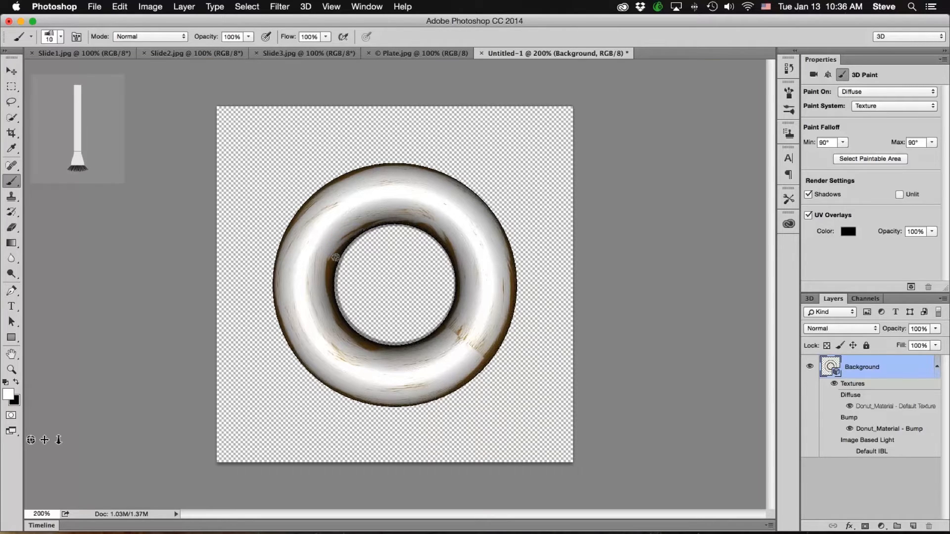
- Enlarge the bristle brush to 30 px and extend the white frosting along the donut's front side
key(v)
mouse_move(286, 403)
mouse_down()
mouse_move(329, 420)
mouse_move(468, 339)
mouse_move(456, 354)
mouse_move(344, 344)
mouse_up()
key(b)
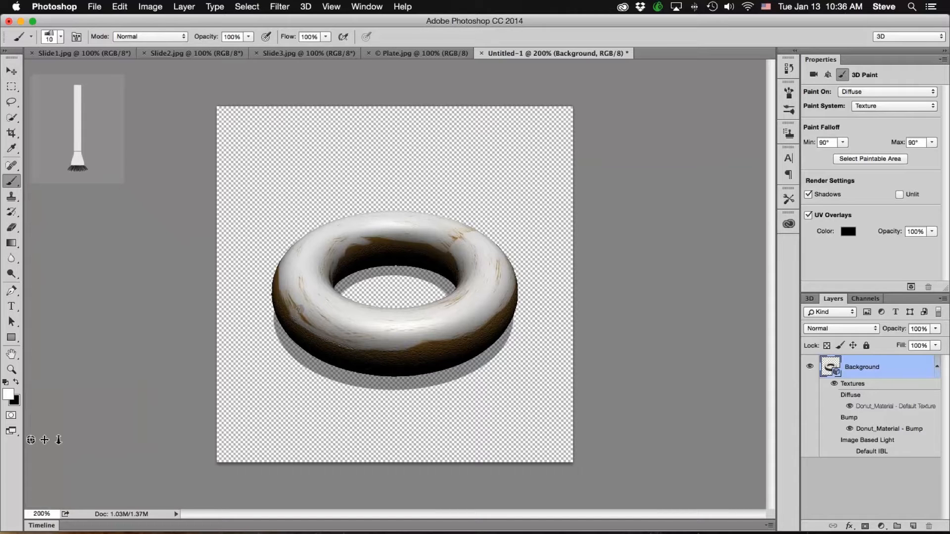
drag(31, 440, 59, 439)
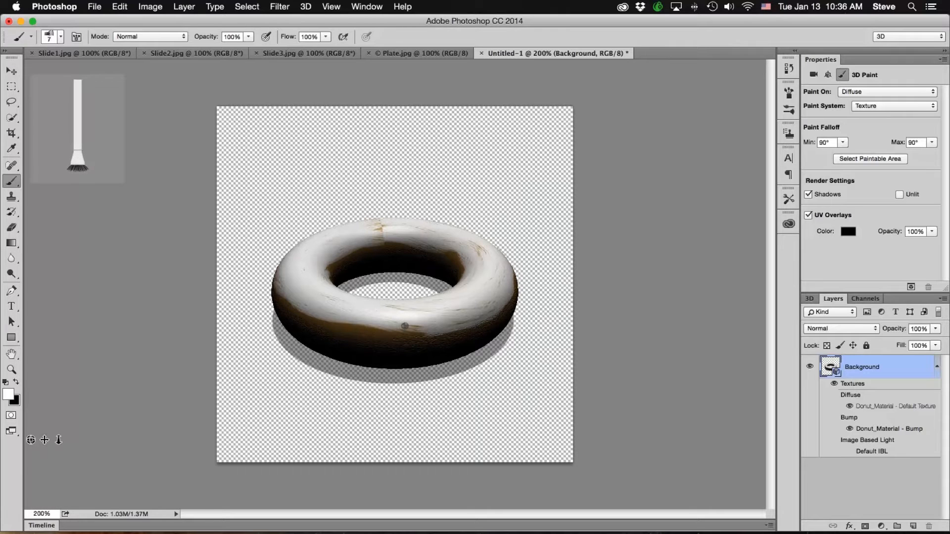
key(bracketright)
mouse_move(426, 325)
mouse_down()
mouse_move(346, 322)
mouse_move(303, 307)
mouse_up()
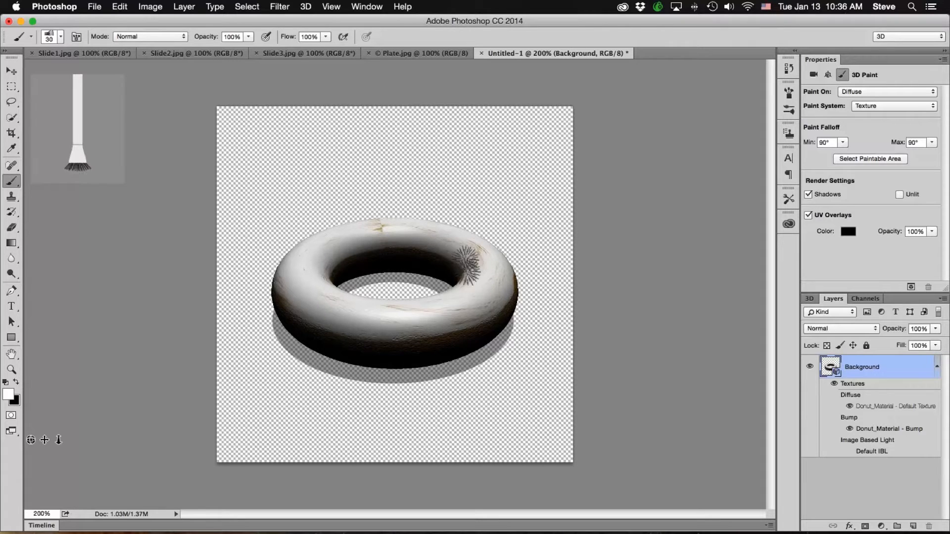
- Cover the brown streaks on the rear rim and front top of the donut with white frosting
mouse_move(411, 243)
mouse_down()
mouse_move(374, 233)
mouse_move(406, 223)
mouse_up()
mouse_move(463, 234)
mouse_down()
mouse_move(486, 240)
mouse_move(471, 245)
mouse_up()
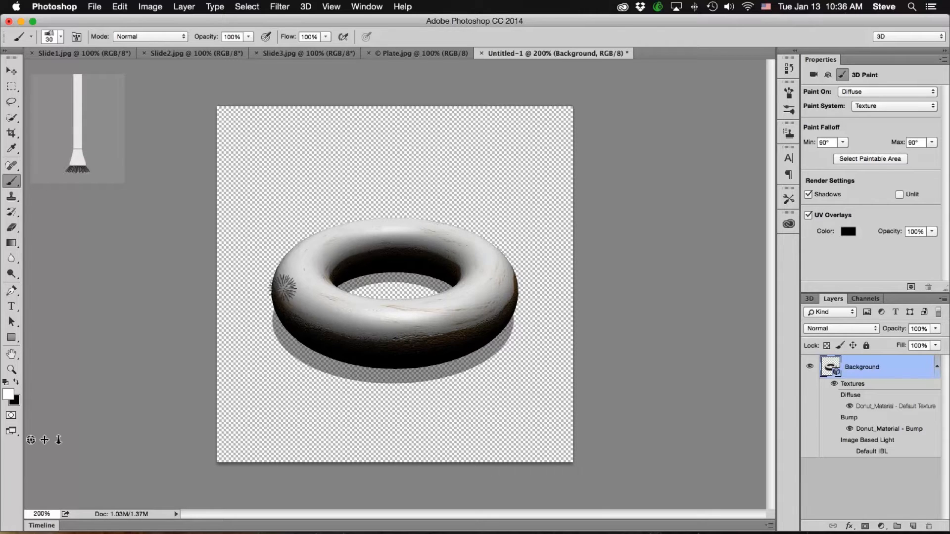
mouse_move(426, 317)
mouse_down()
mouse_move(486, 308)
mouse_move(427, 307)
mouse_up()
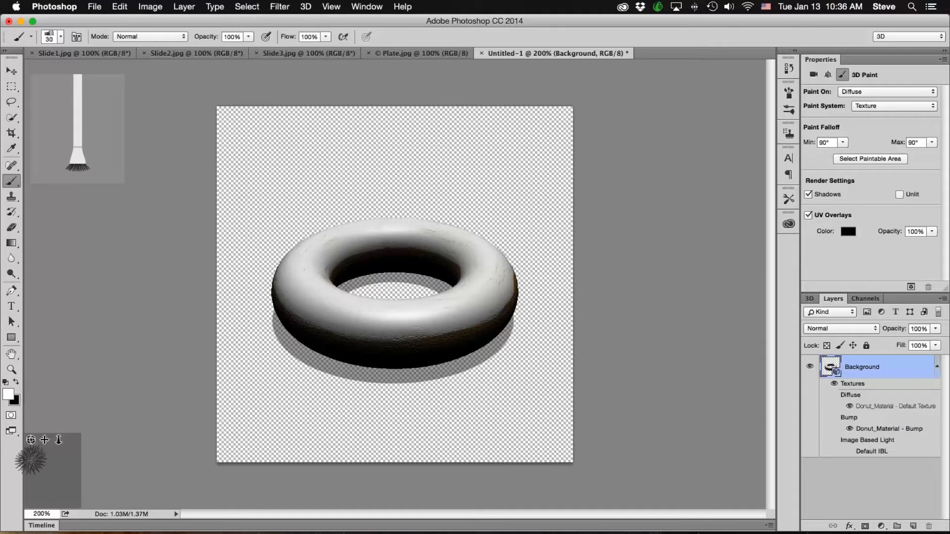
- Fill the brown gaps on the donut's remaining sides, front and rear, with white frosting and undo the last stroke
drag(31, 440, 100, 439)
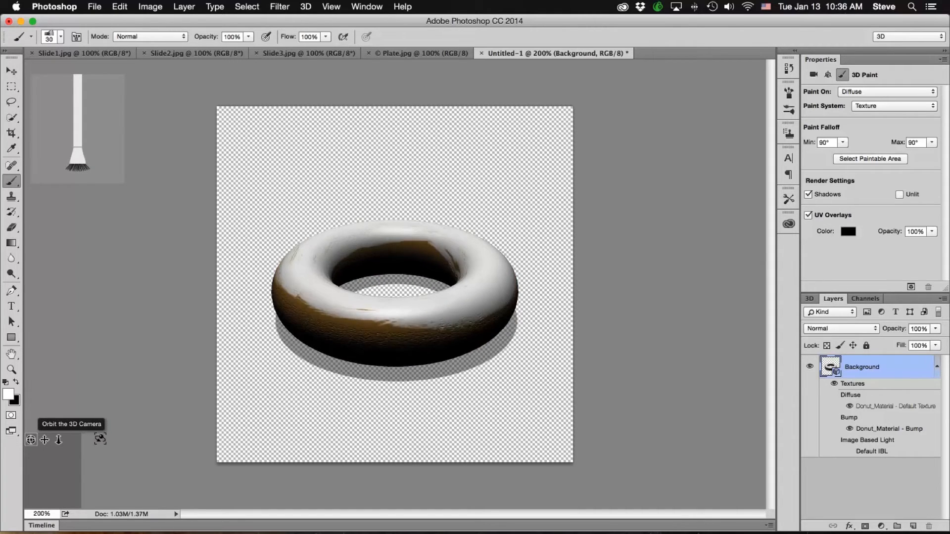
mouse_move(426, 316)
mouse_down()
mouse_move(339, 315)
mouse_move(307, 300)
mouse_move(297, 277)
mouse_move(310, 263)
mouse_move(378, 242)
mouse_move(431, 242)
mouse_move(451, 252)
mouse_move(368, 247)
mouse_move(465, 265)
mouse_move(384, 247)
mouse_move(352, 251)
mouse_up()
drag(455, 325, 429, 324)
drag(31, 440, 93, 440)
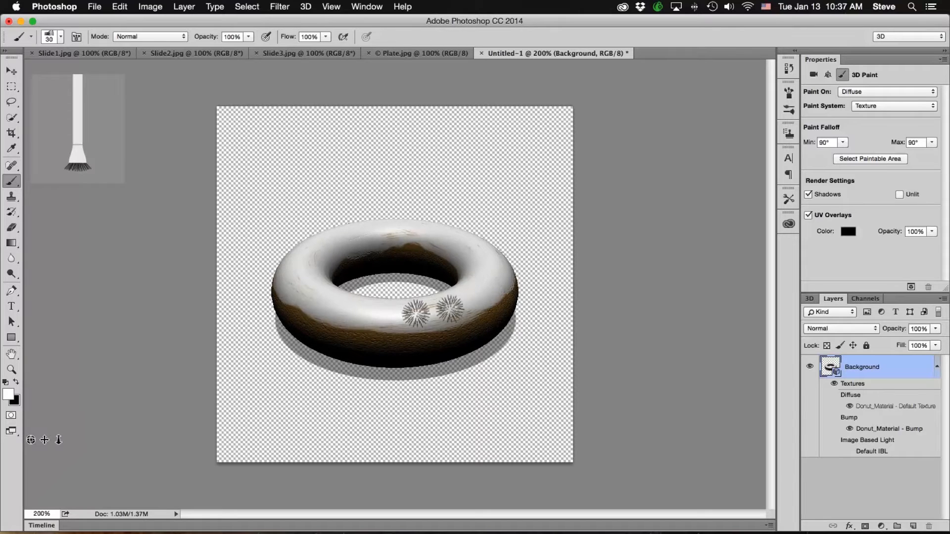
drag(425, 314, 445, 311)
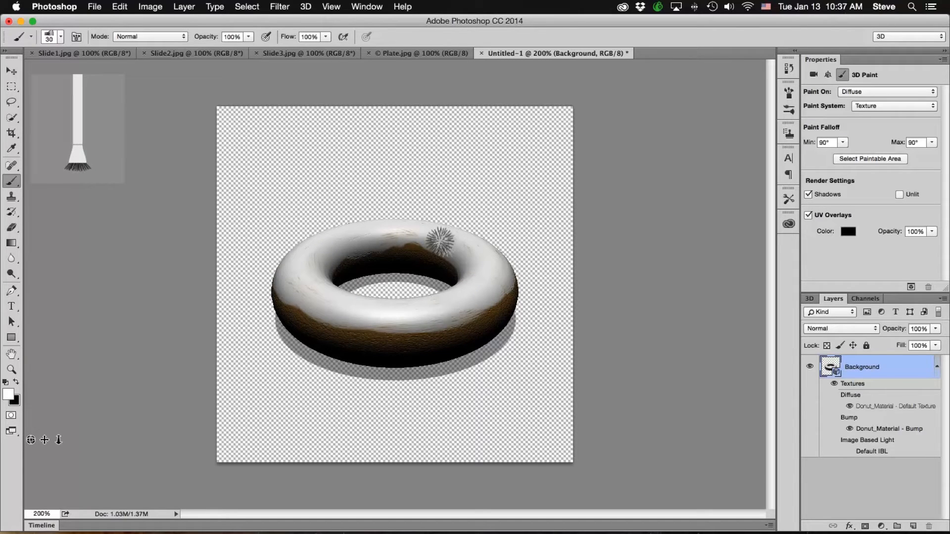
mouse_move(421, 238)
mouse_down()
mouse_move(377, 240)
mouse_move(306, 265)
mouse_up()
drag(32, 440, 166, 440)
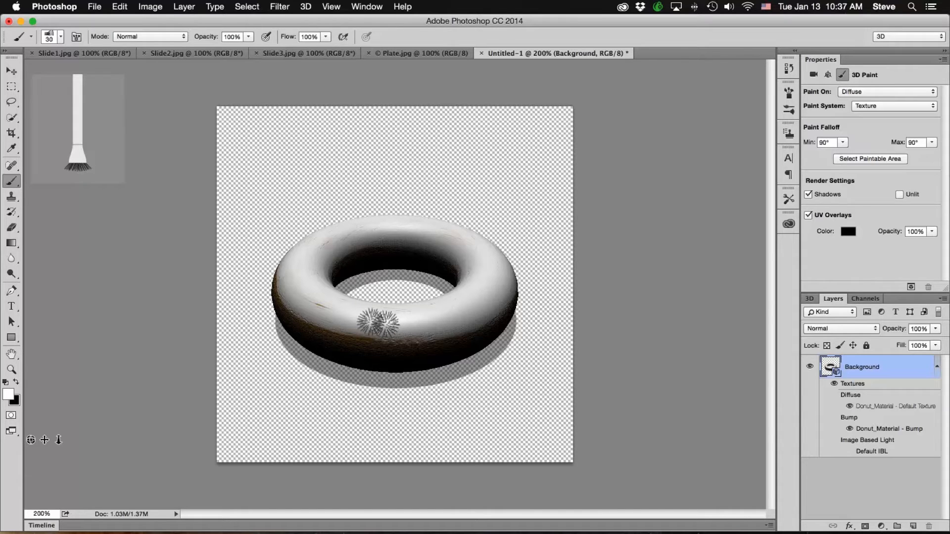
key(super+z)
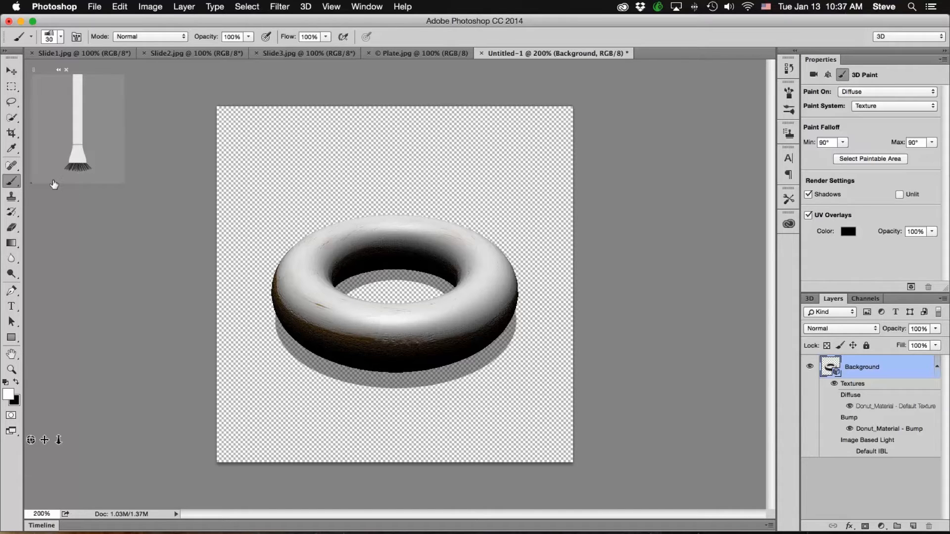
- Choose the Mixer Brush, turn off loading after each stroke, and pick a bristle tip
click(11, 183)
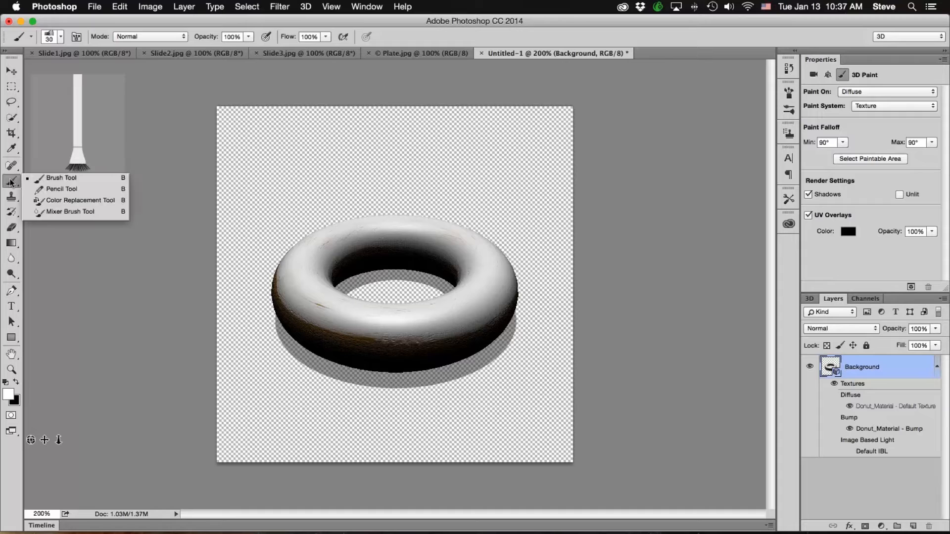
click(55, 212)
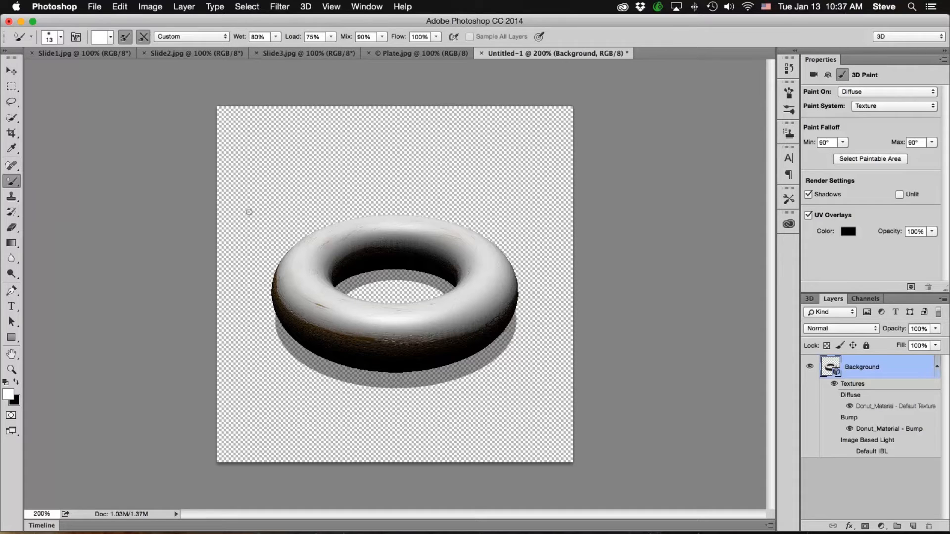
click(125, 39)
click(54, 40)
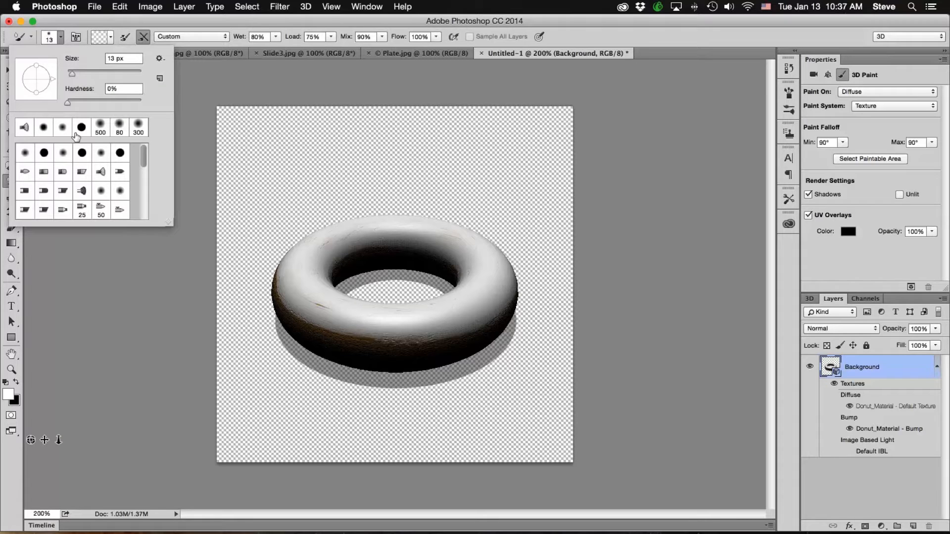
double_click(102, 176)
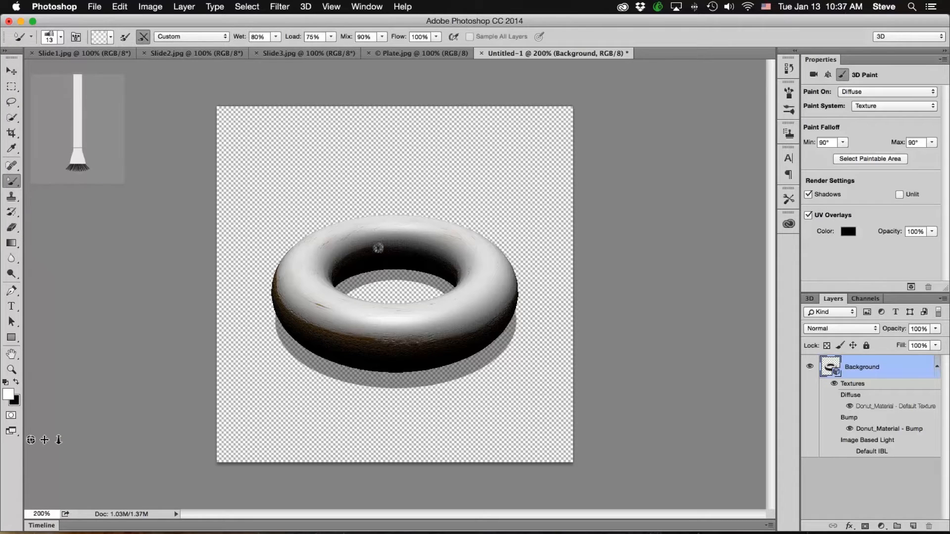
- Blend the frosting into the brown dough along the inner rim and front edge of the donut with the Mixer Brush
drag(374, 246, 382, 245)
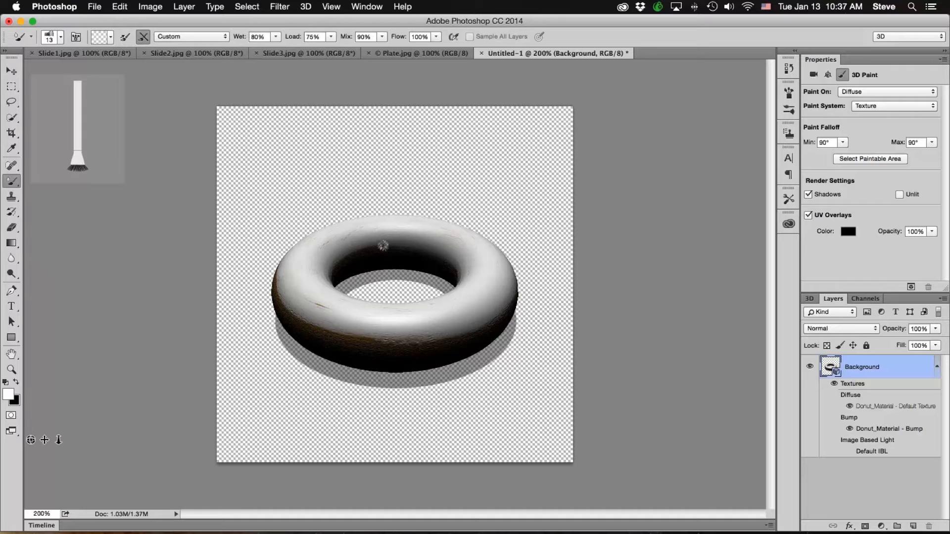
drag(449, 237, 456, 238)
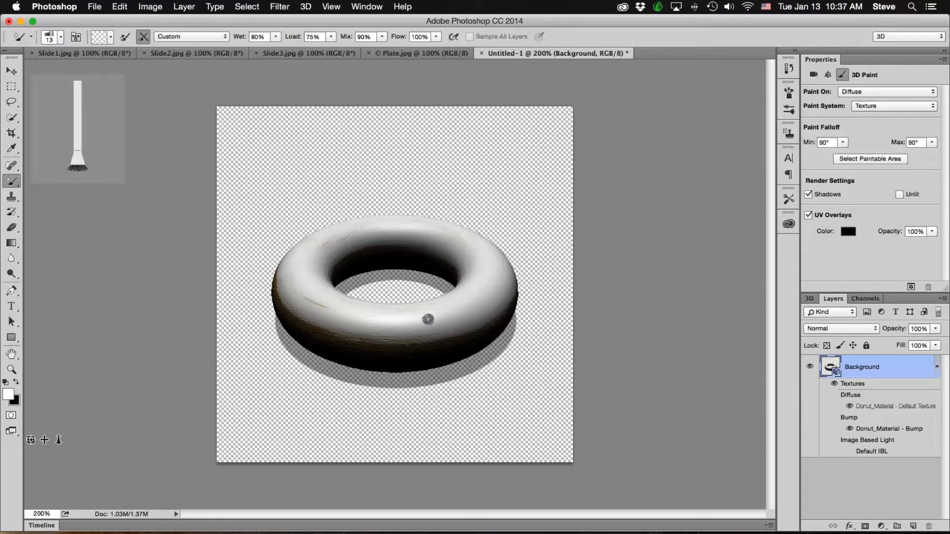
mouse_move(420, 337)
mouse_down()
mouse_move(353, 332)
mouse_move(305, 298)
mouse_move(304, 272)
mouse_move(391, 244)
mouse_move(336, 242)
mouse_up()
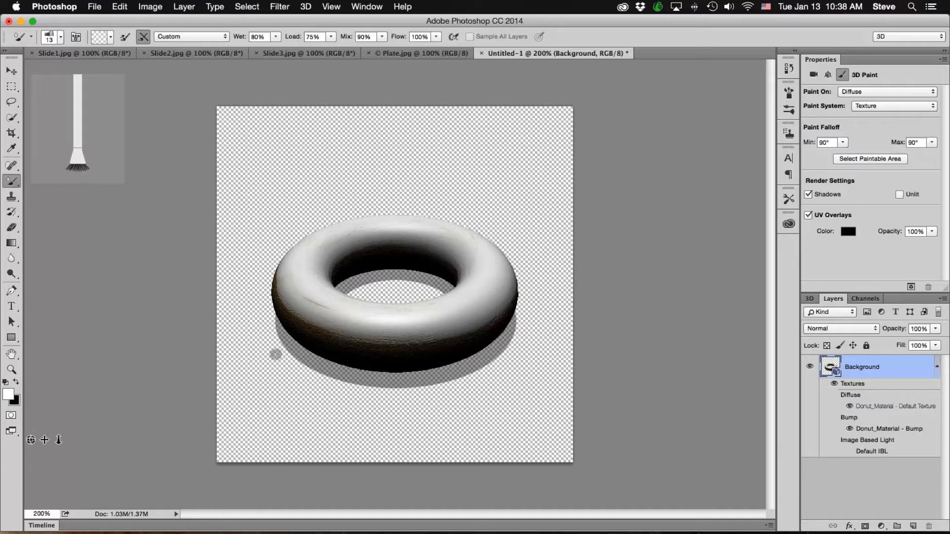
- Blend the frosting edge around the donut's remaining sides with the Mixer Brush, and turn the donut to a straight-down view
drag(51, 441, 102, 439)
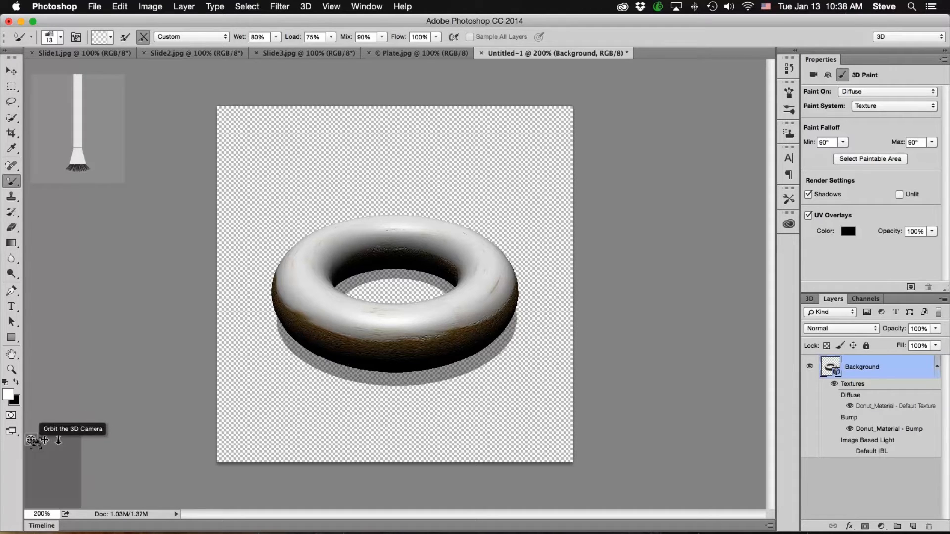
drag(31, 440, 45, 443)
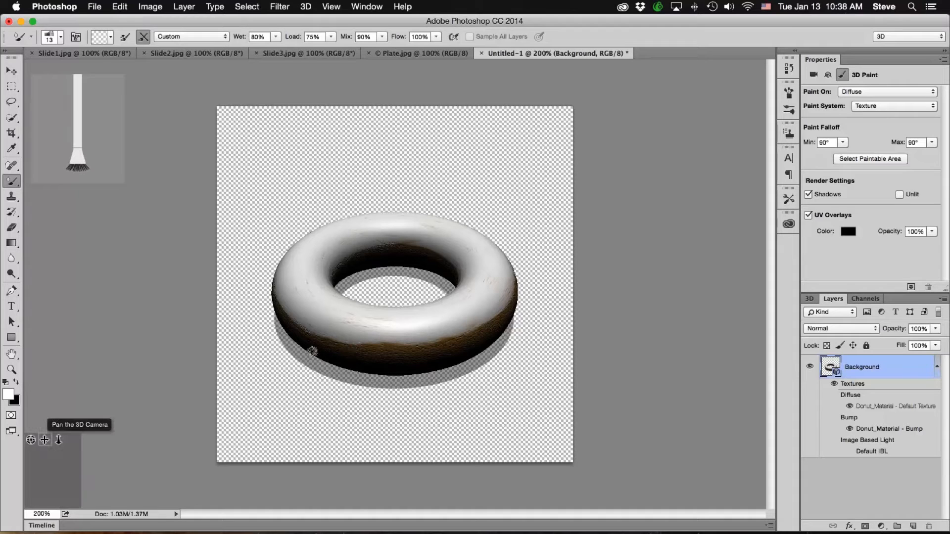
drag(31, 439, 122, 439)
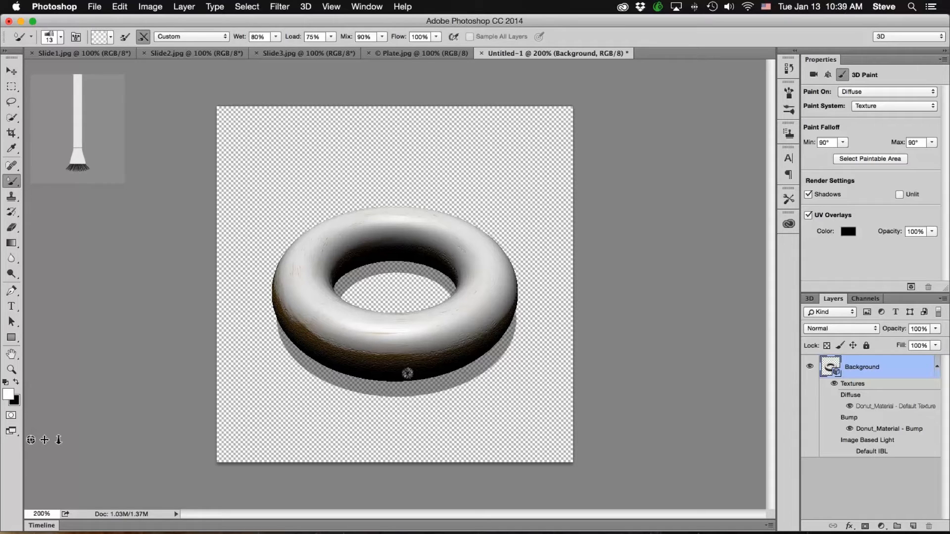
key(v)
drag(540, 384, 517, 443)
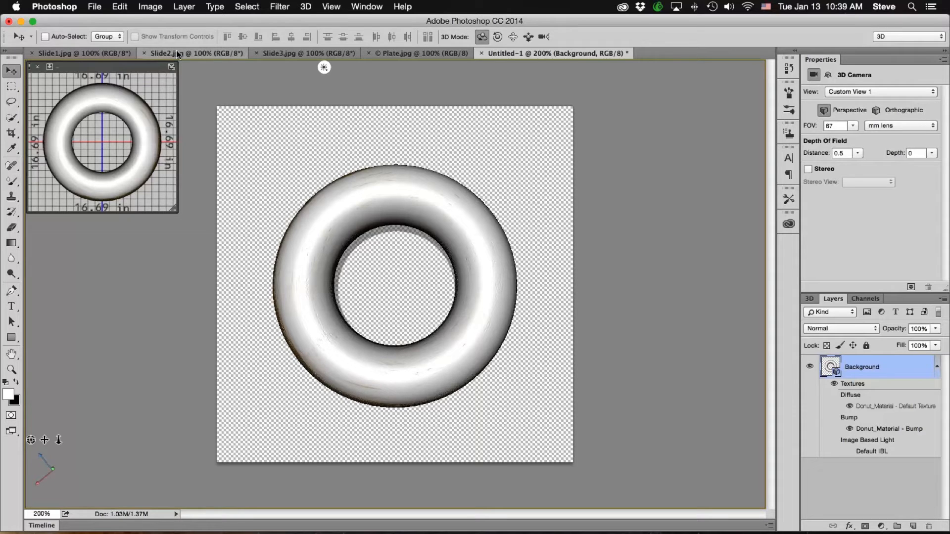
- Copy the photo from Plate.jpg into the donut document as a centred new layer
click(410, 55)
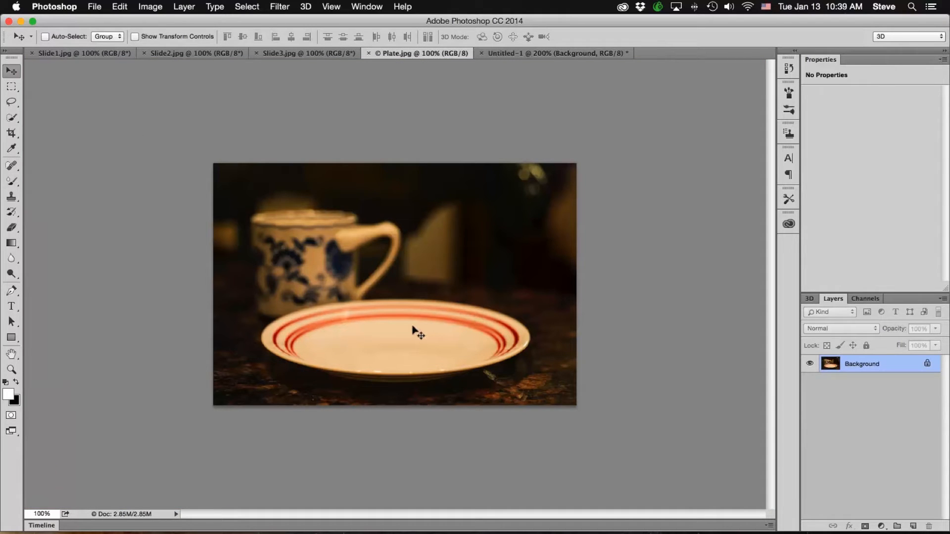
drag(416, 332, 527, 58)
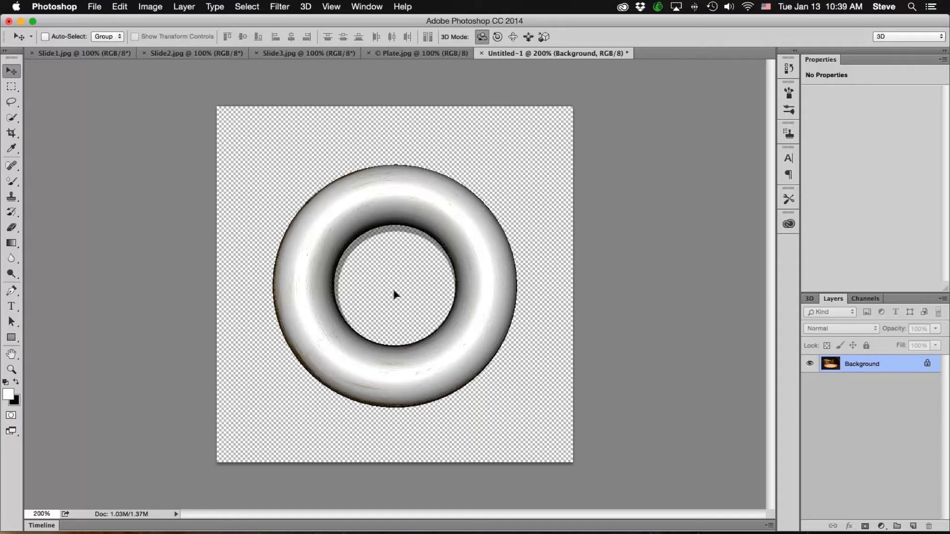
drag(394, 295, 396, 295)
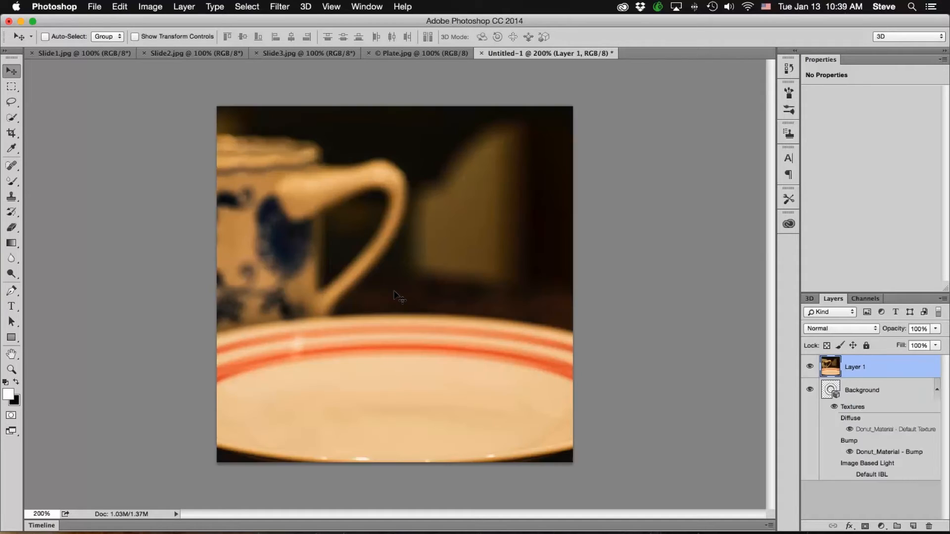
- Scale the plate photo to about 74.5% width and 73.6% height with cup and plate framed in the canvas, and place it beneath the donut layer
key(super+1)
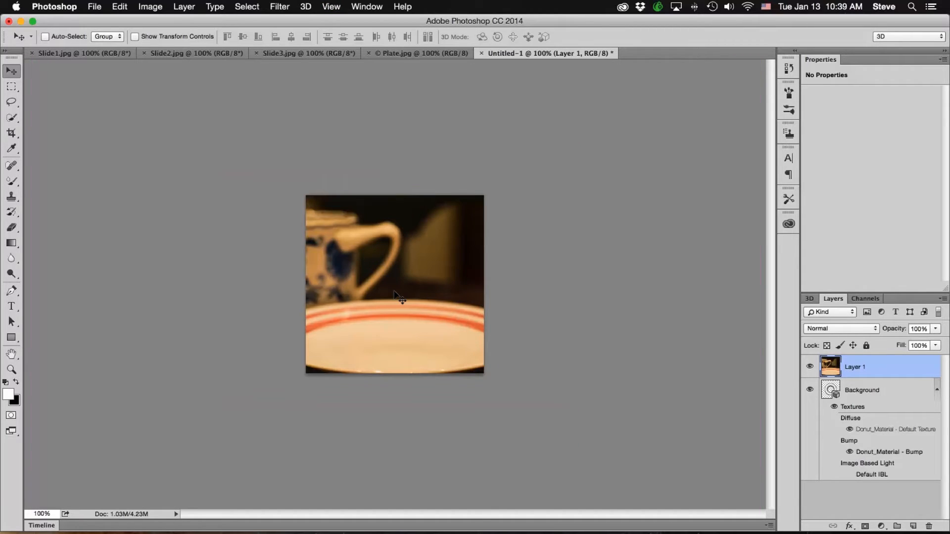
click(121, 6)
click(142, 250)
drag(212, 407, 324, 381)
drag(513, 324, 508, 351)
drag(569, 192, 566, 192)
drag(546, 253, 527, 258)
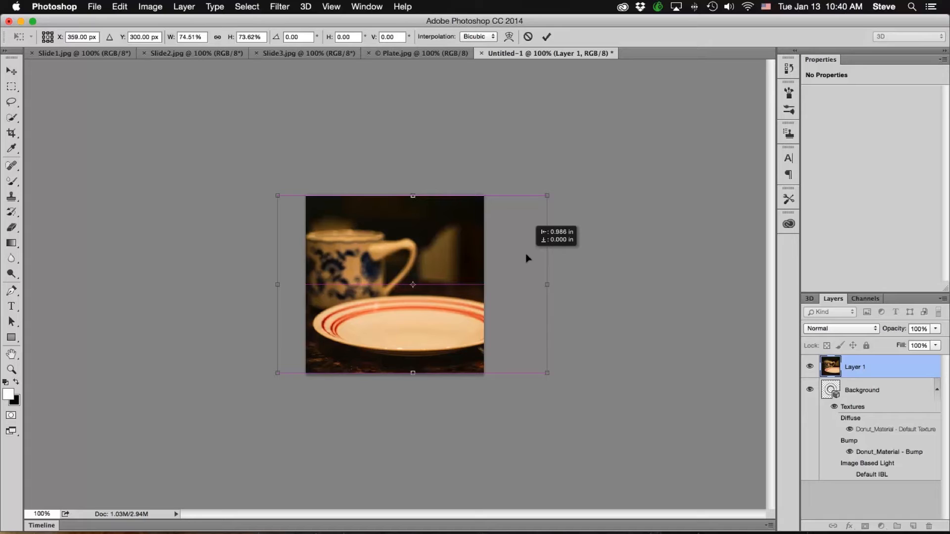
drag(526, 255, 529, 255)
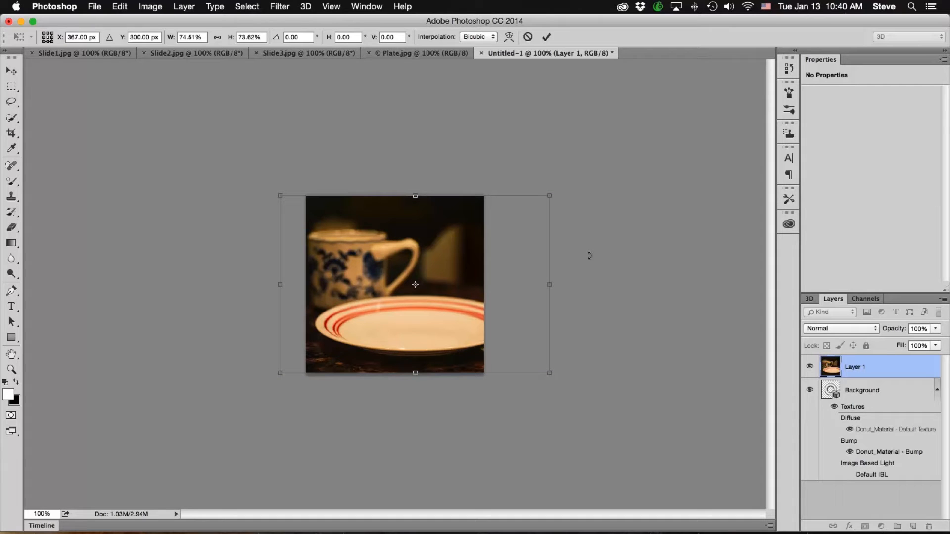
click(548, 38)
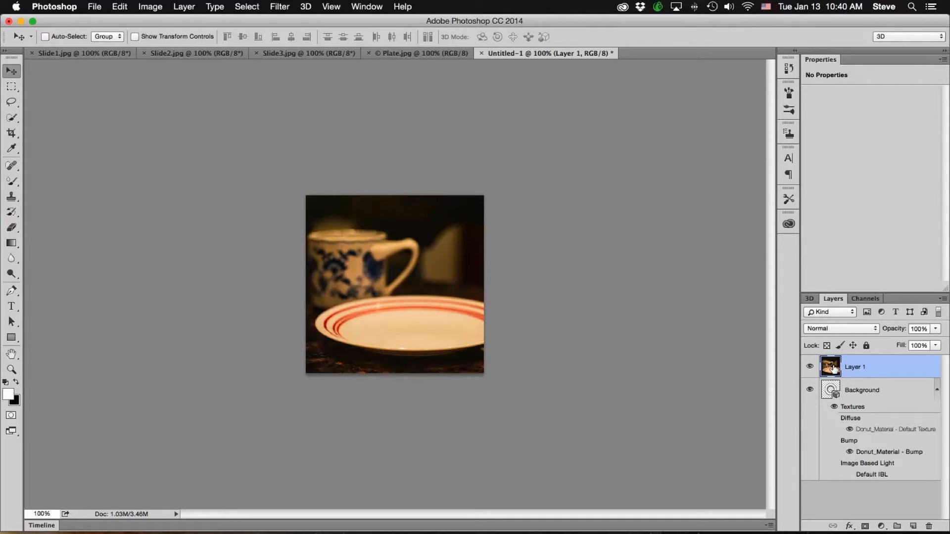
drag(834, 369, 835, 476)
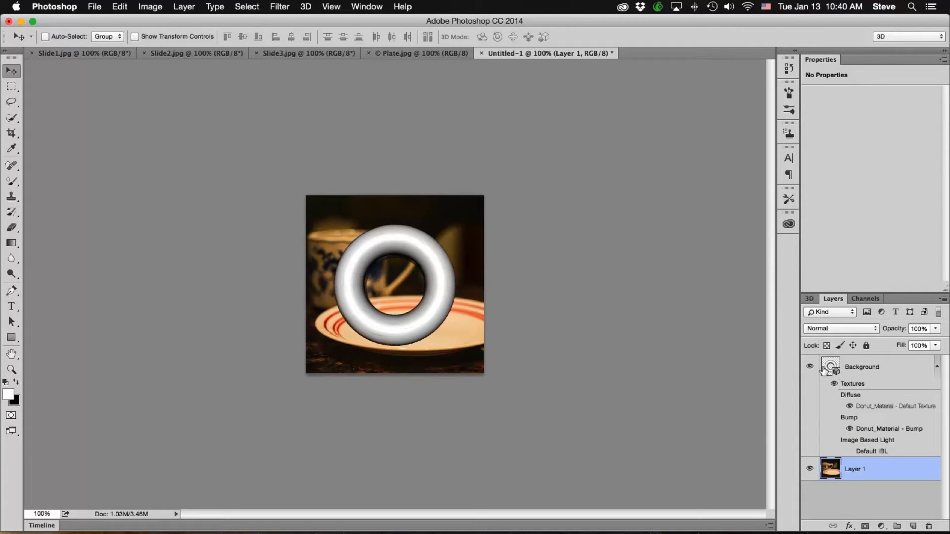
- Orbit and pan the donut's 3D camera until the donut rests on the plate and matches the photo's low perspective
click(874, 368)
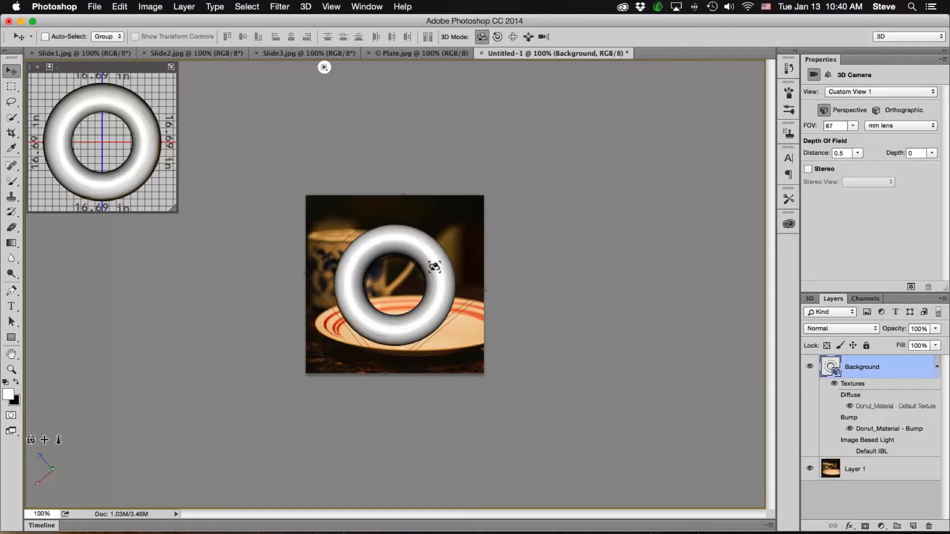
drag(451, 343, 447, 263)
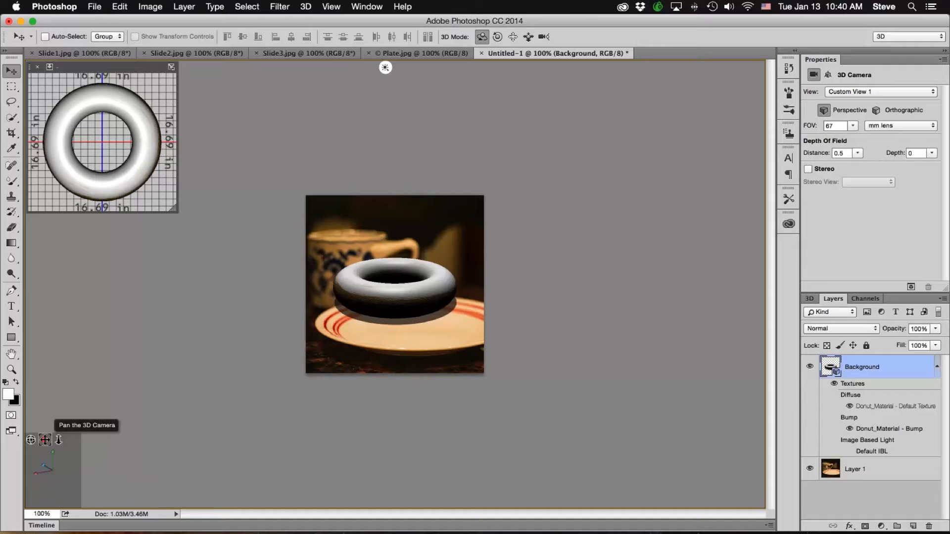
mouse_move(45, 440)
mouse_down()
mouse_move(58, 458)
mouse_move(30, 438)
mouse_move(44, 447)
mouse_move(60, 438)
mouse_up()
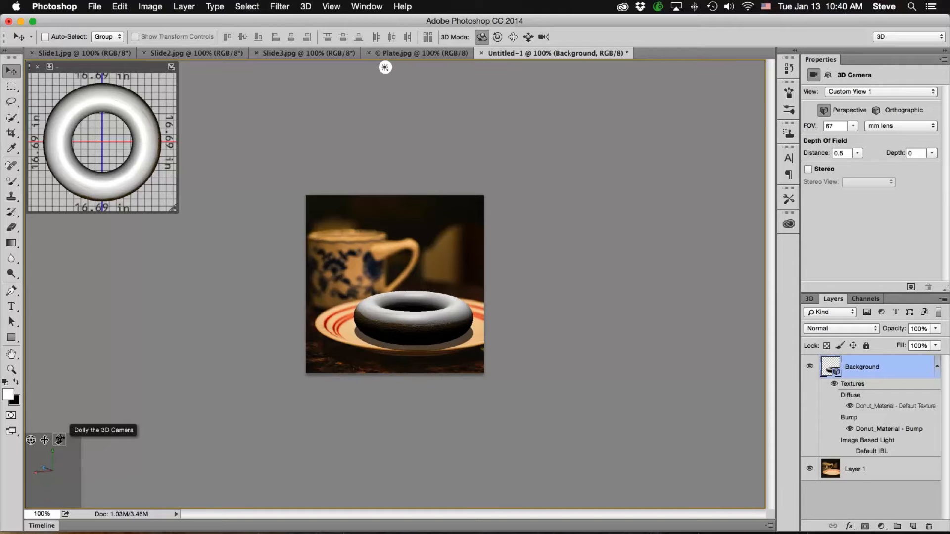
drag(45, 439, 46, 440)
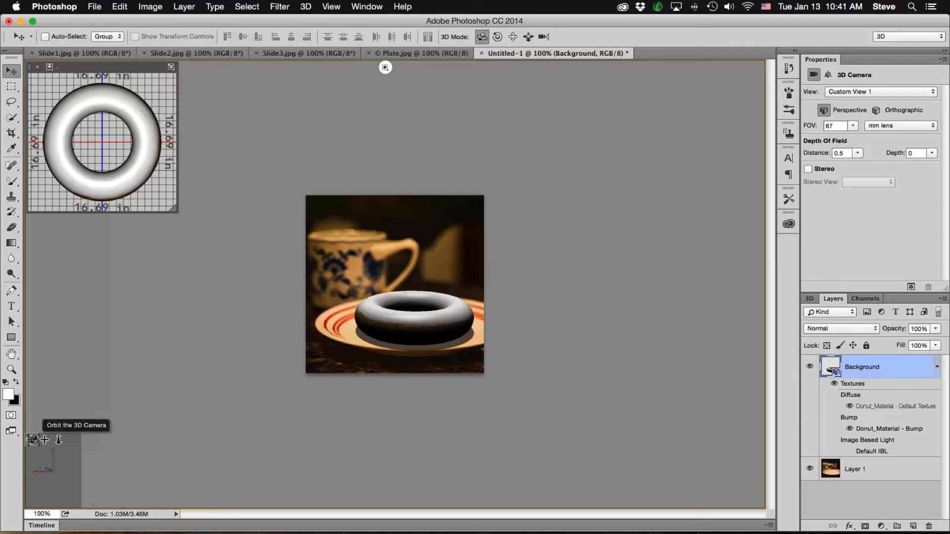
drag(32, 440, 45, 440)
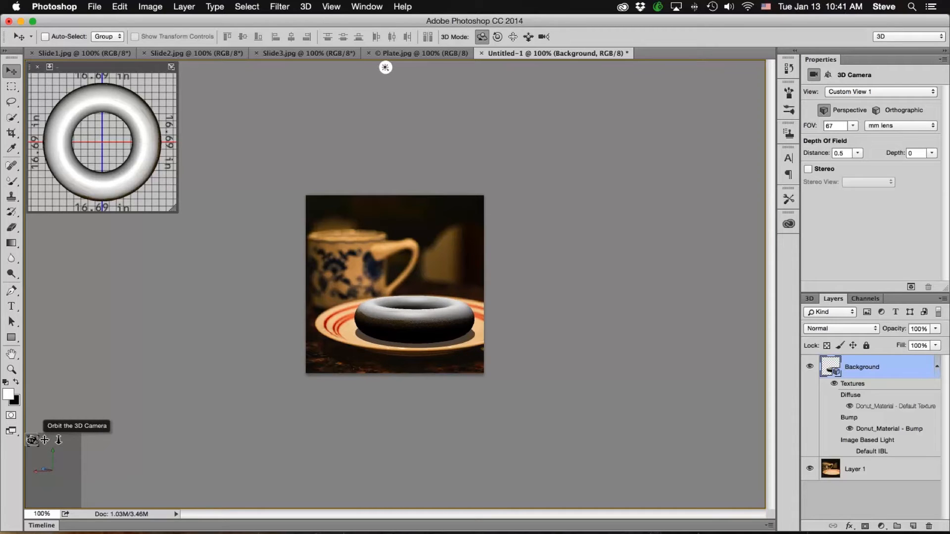
drag(32, 440, 32, 440)
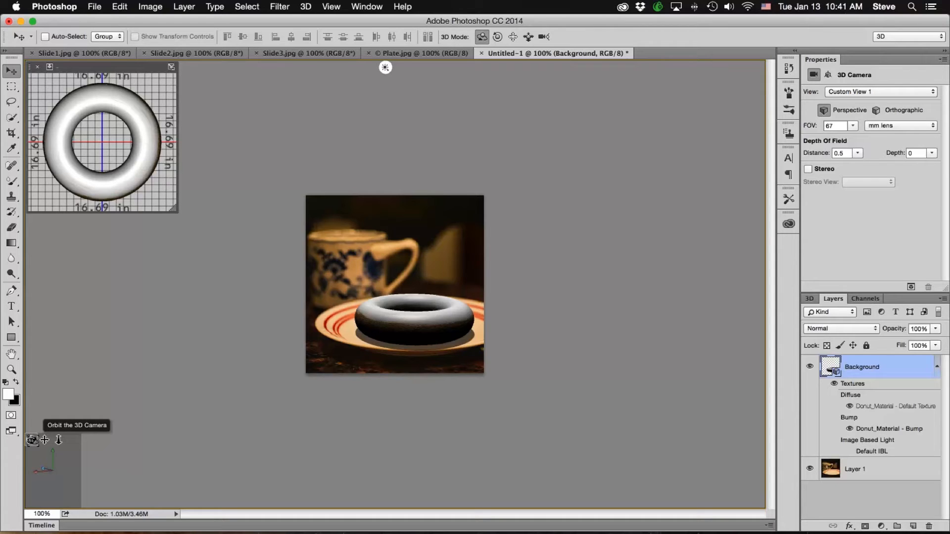
drag(32, 441, 33, 439)
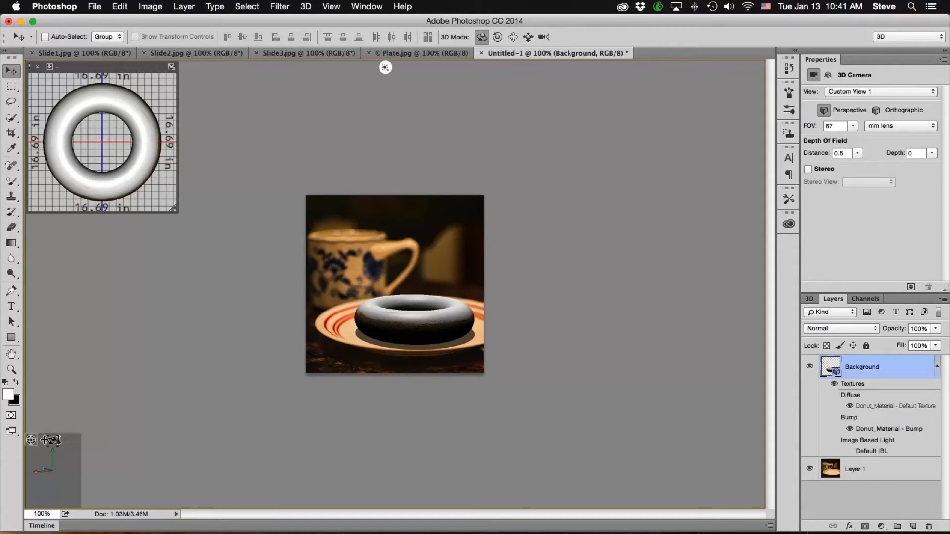
- Test-render the donut on the plate and stop the render early
key(super+equal)
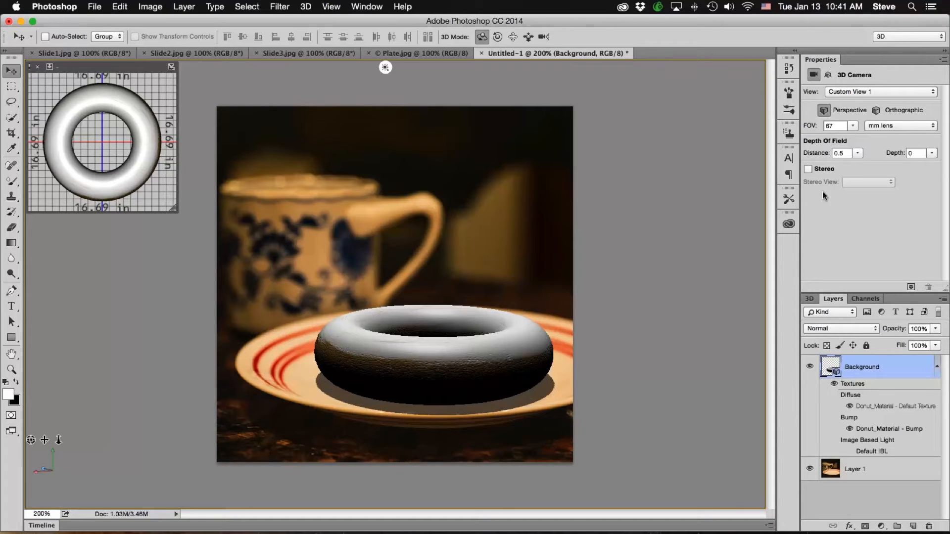
click(910, 287)
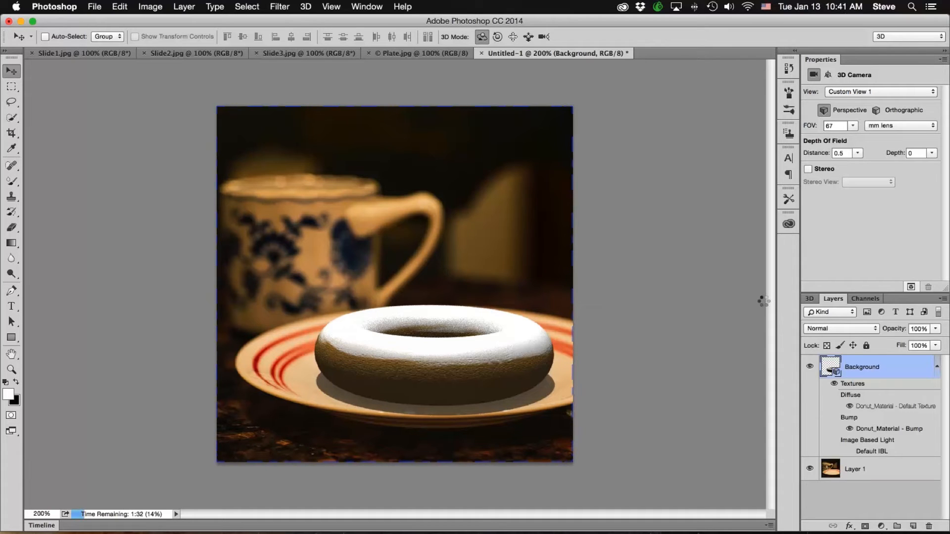
key(Escape)
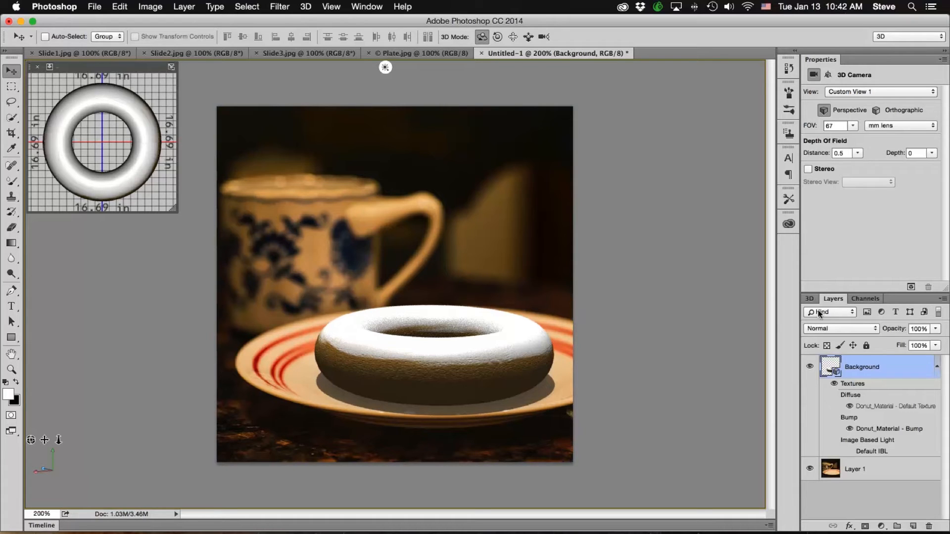
- Set the infinite light's intensity to 70% and its shadow softness to 30%, and check them with a partial render
click(810, 299)
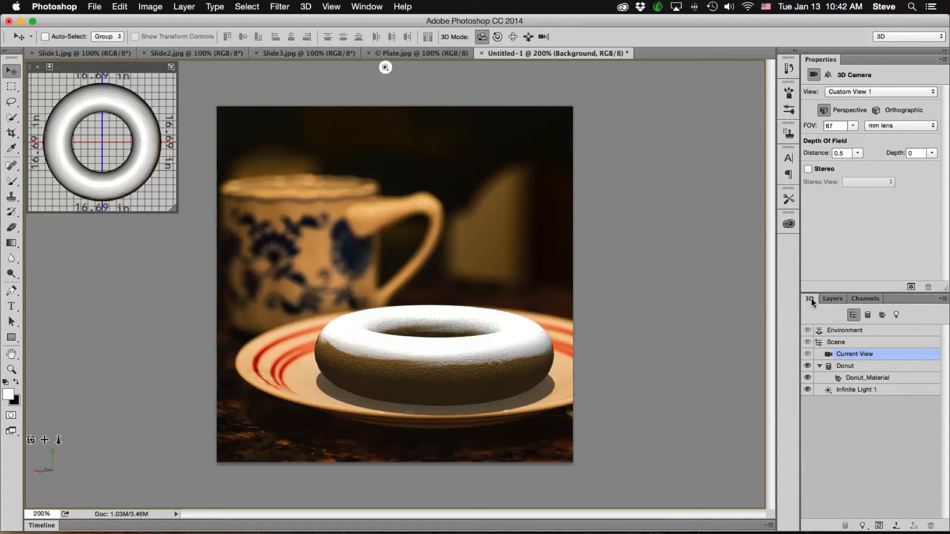
click(862, 391)
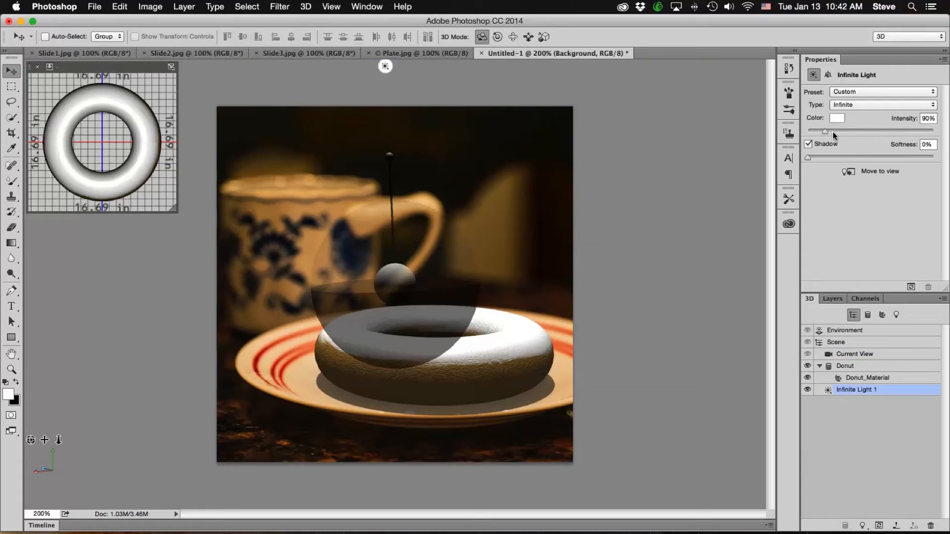
click(639, 218)
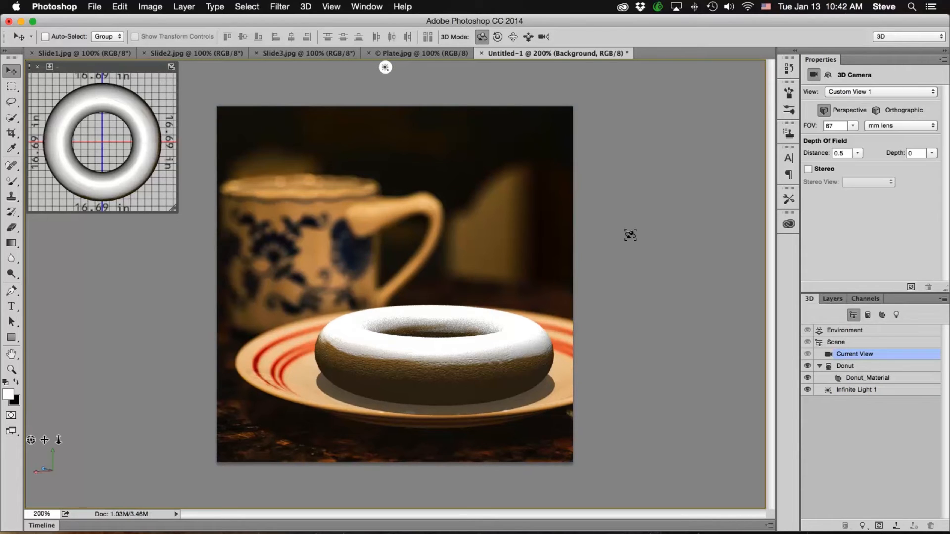
click(866, 390)
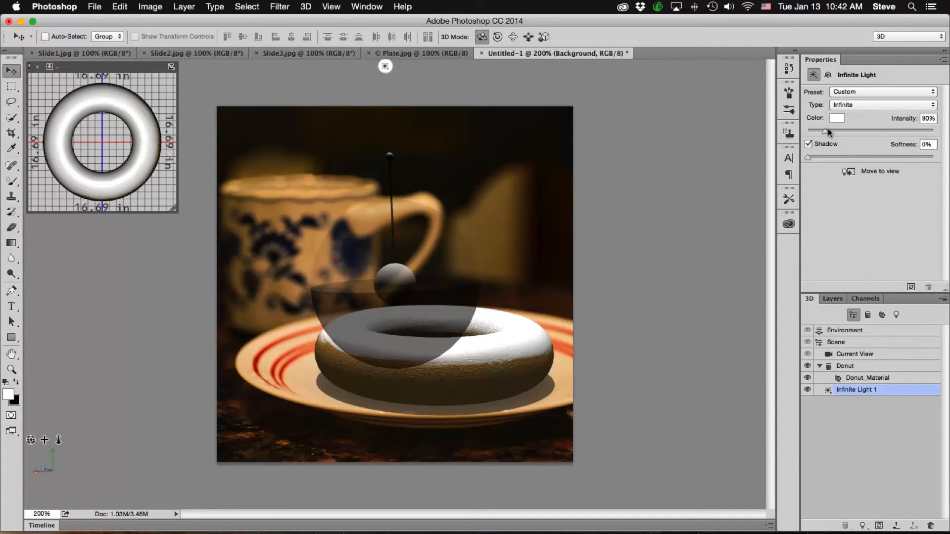
drag(824, 132, 823, 132)
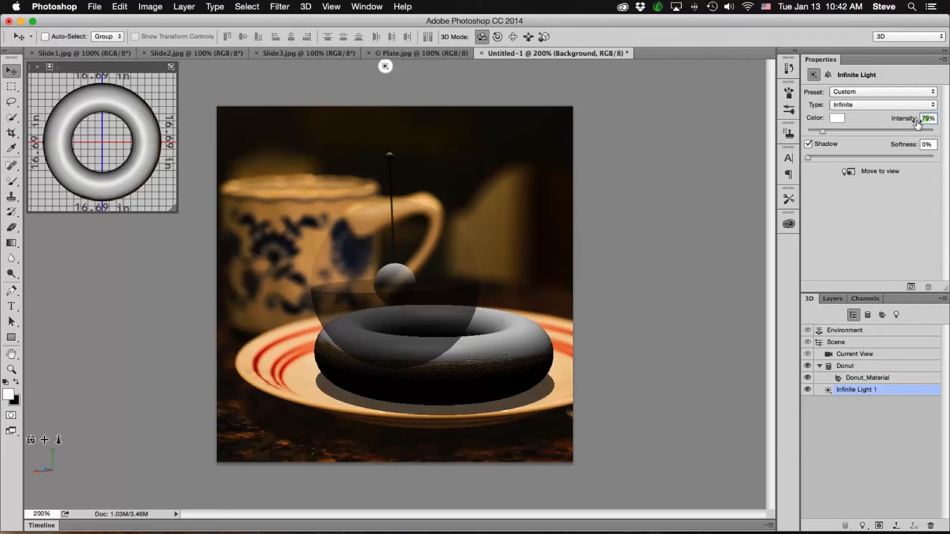
text(70)
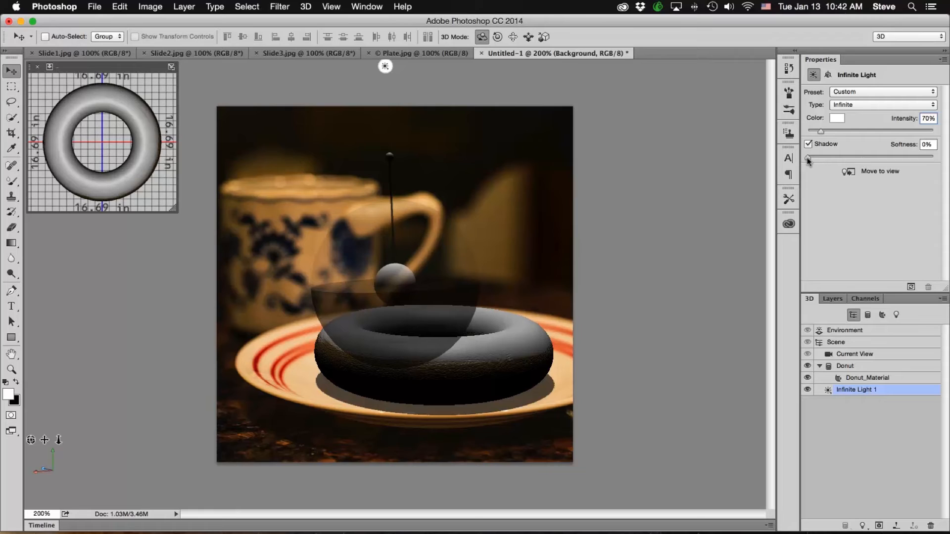
key(Tab)
drag(807, 158, 846, 159)
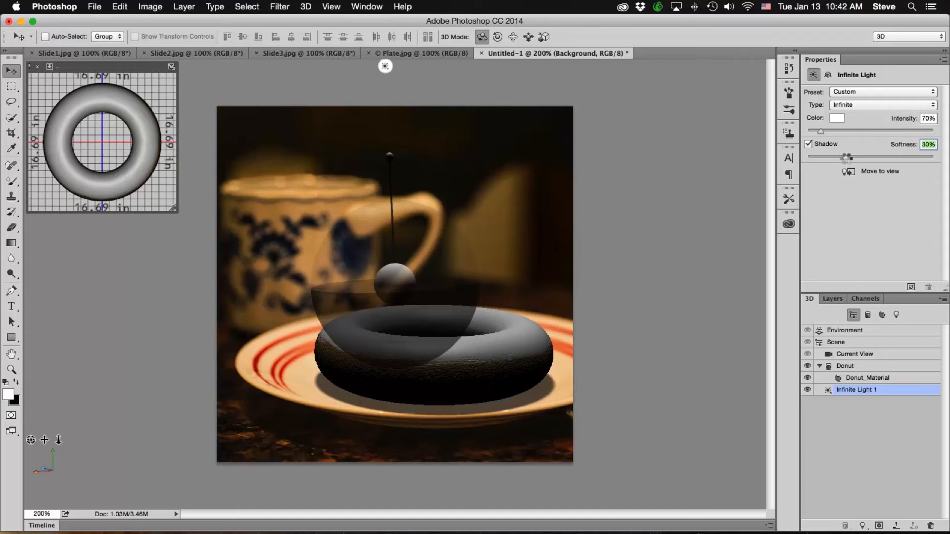
click(912, 288)
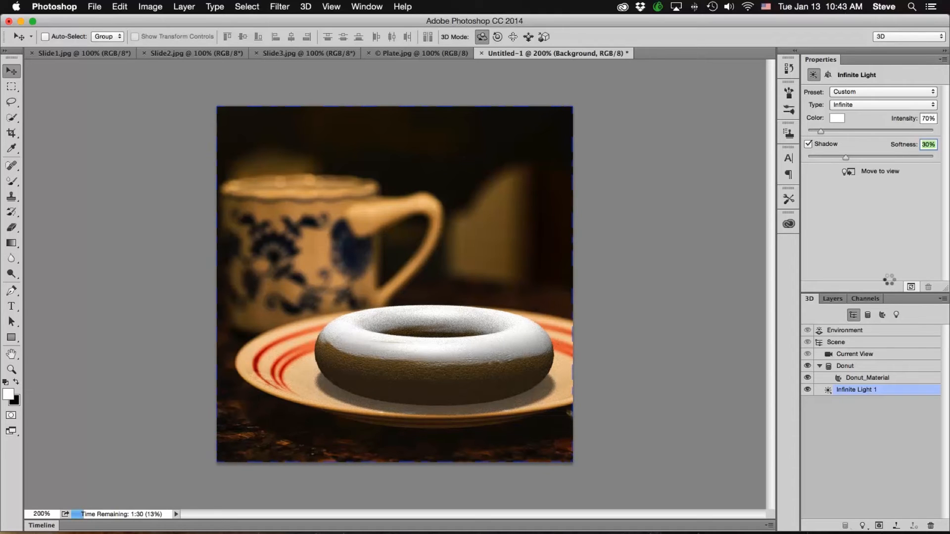
key(Escape)
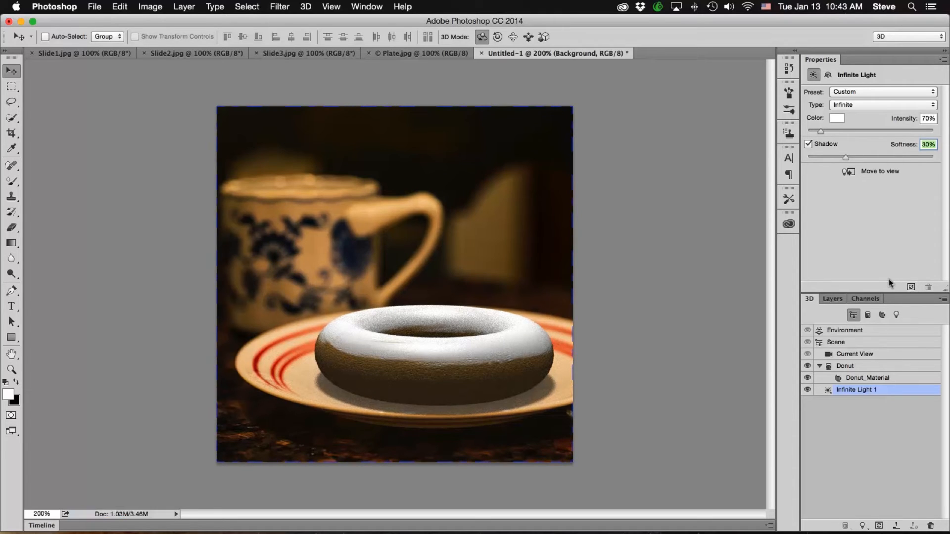
- Set the 3D camera's depth-of-field depth to 5
click(628, 356)
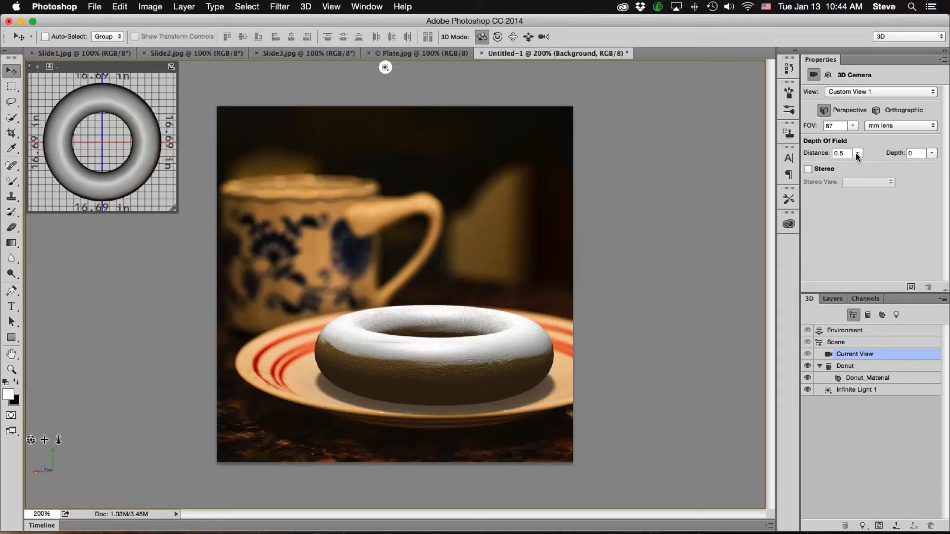
click(935, 155)
drag(892, 167, 915, 167)
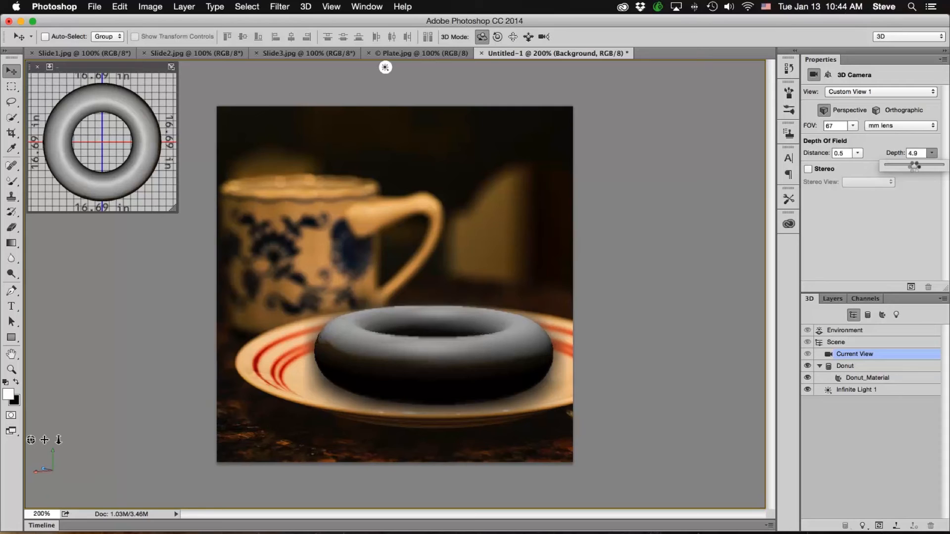
drag(915, 167, 913, 167)
drag(919, 153, 901, 156)
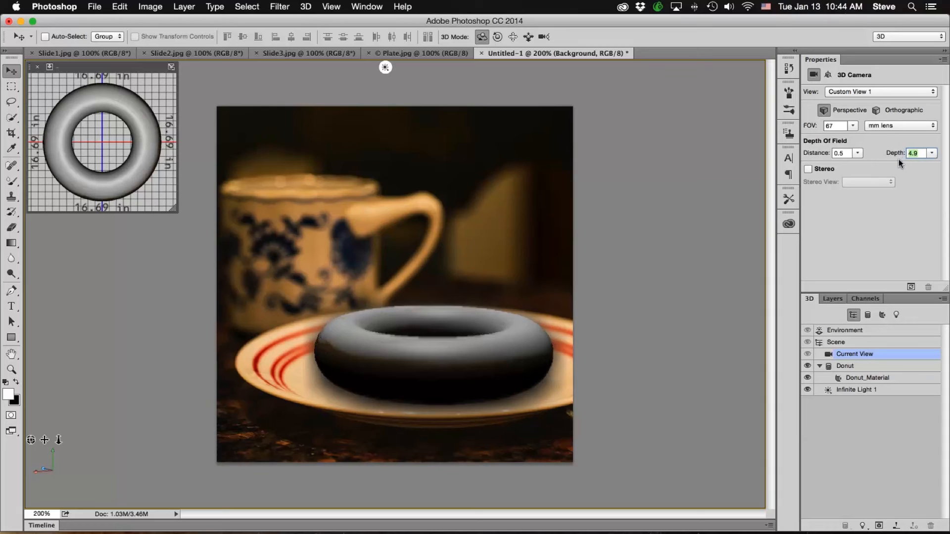
text(50)
key(BackSpace)
key(Tab)
- Set the 3D camera's depth-of-field distance to 0.3 and check the focus with a partial render
click(857, 153)
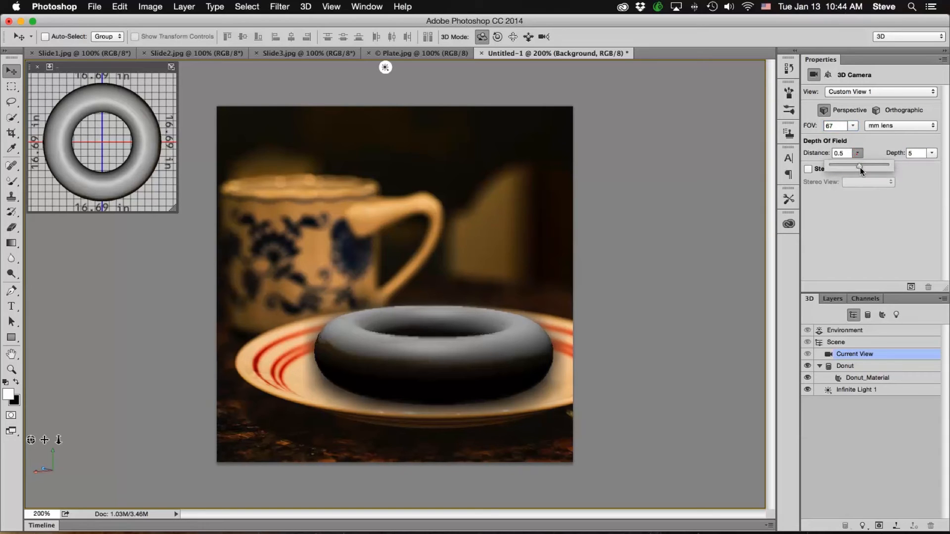
mouse_move(859, 169)
mouse_down()
mouse_move(843, 168)
mouse_move(863, 167)
mouse_up()
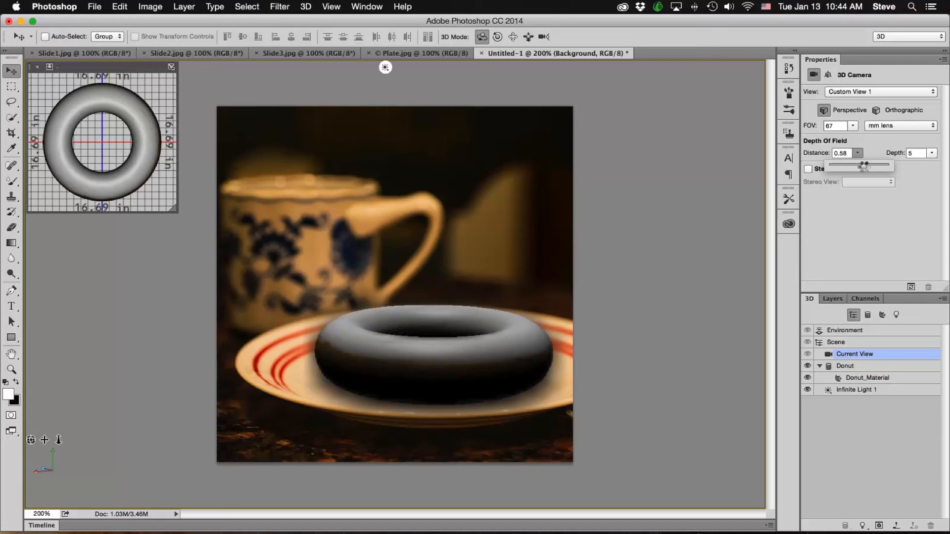
drag(864, 165, 846, 168)
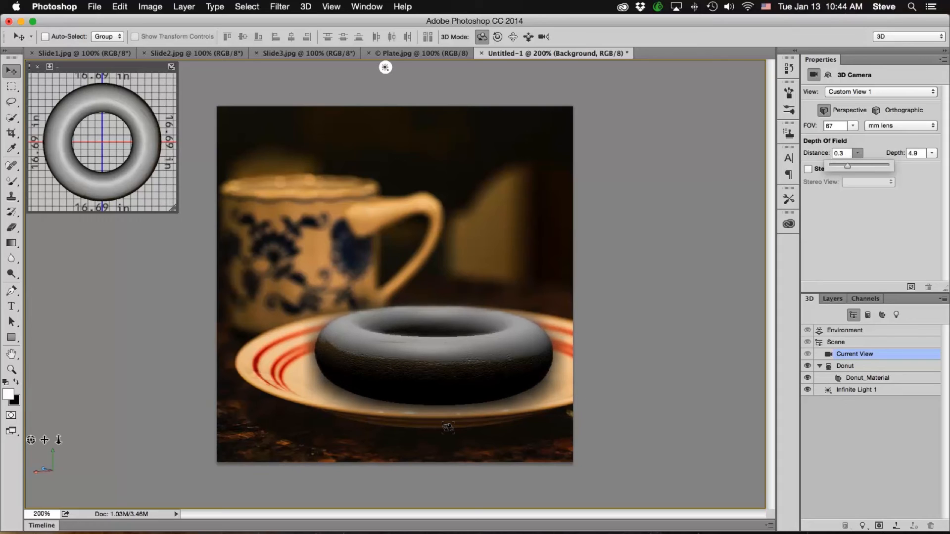
click(911, 287)
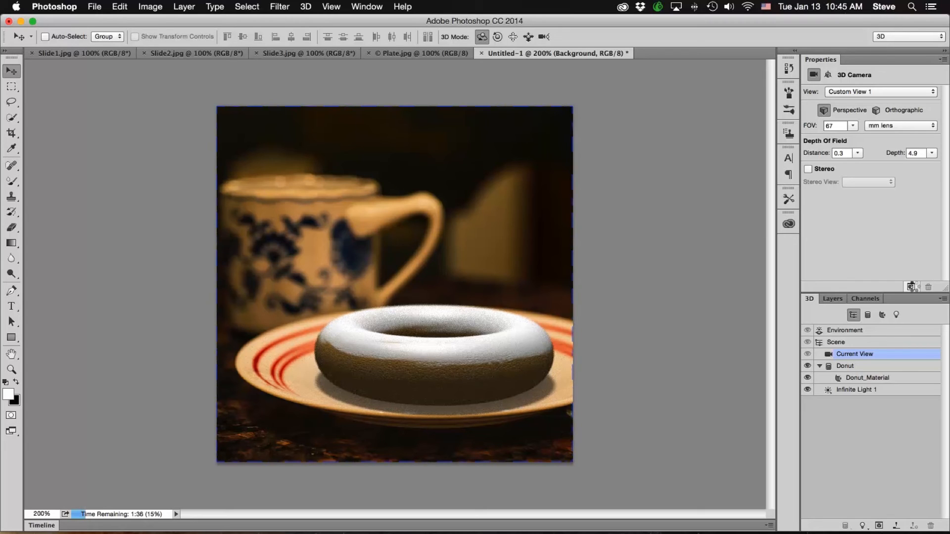
click(912, 287)
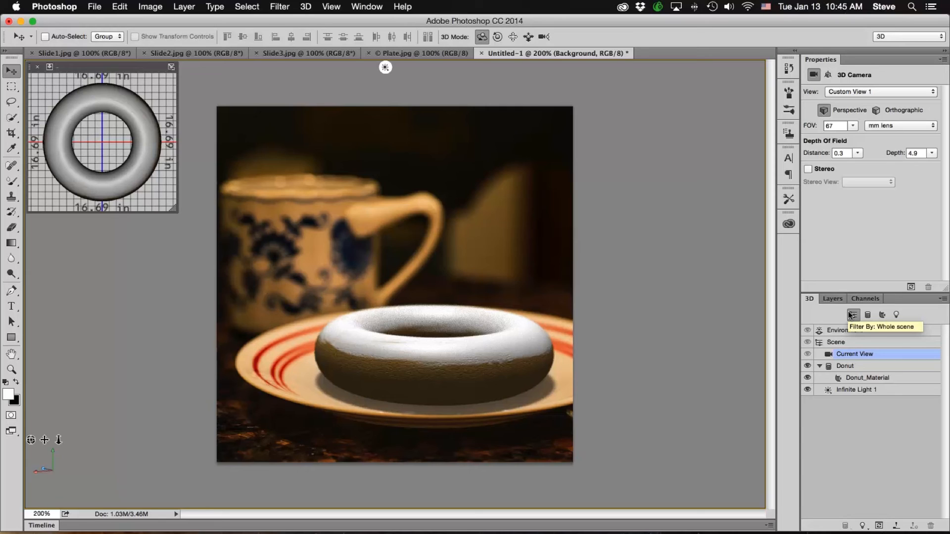
- Make the donut mesh taller by setting its Y scale to about 4.61 inches, and render the scene
click(845, 369)
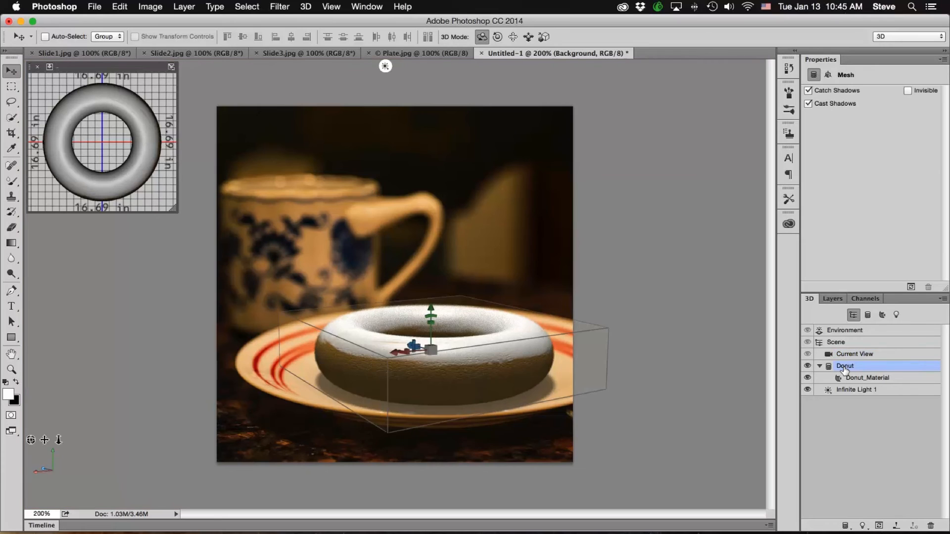
click(828, 76)
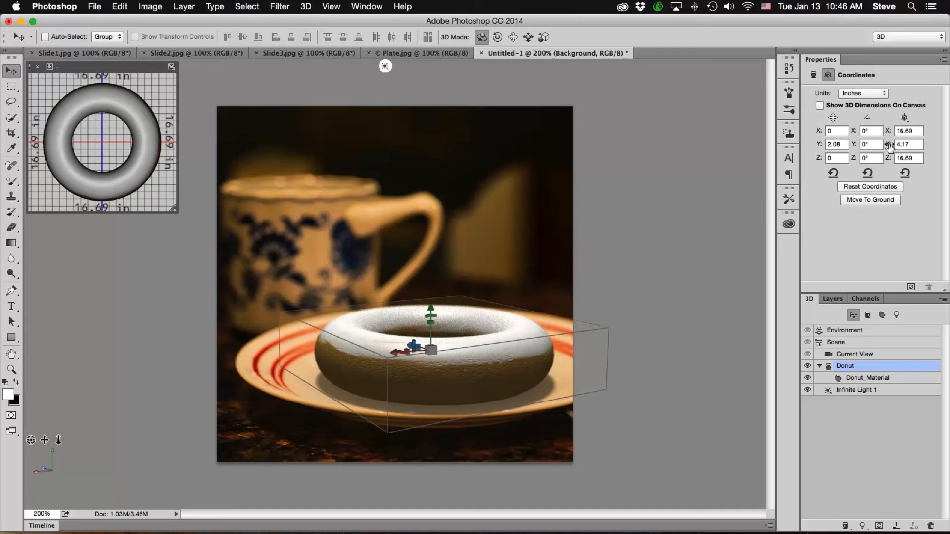
drag(890, 147, 943, 141)
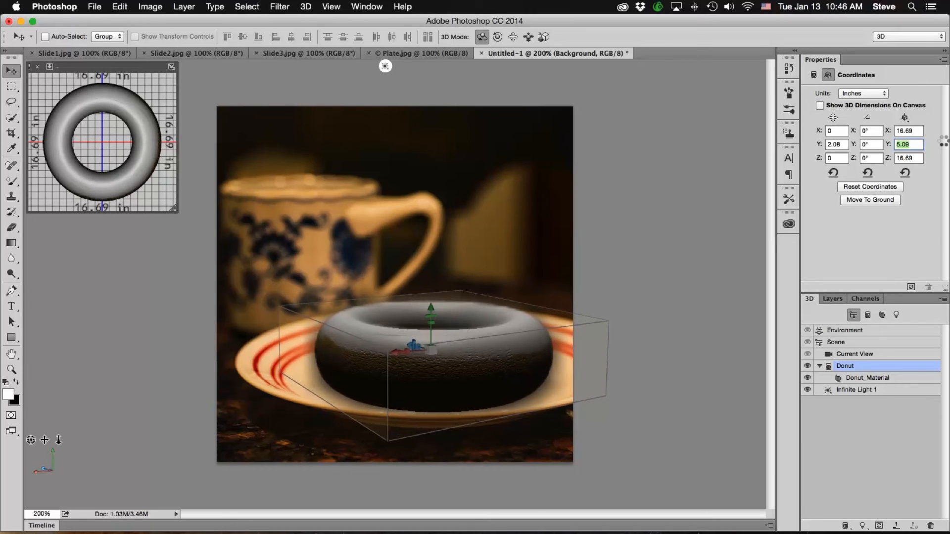
drag(944, 142, 913, 144)
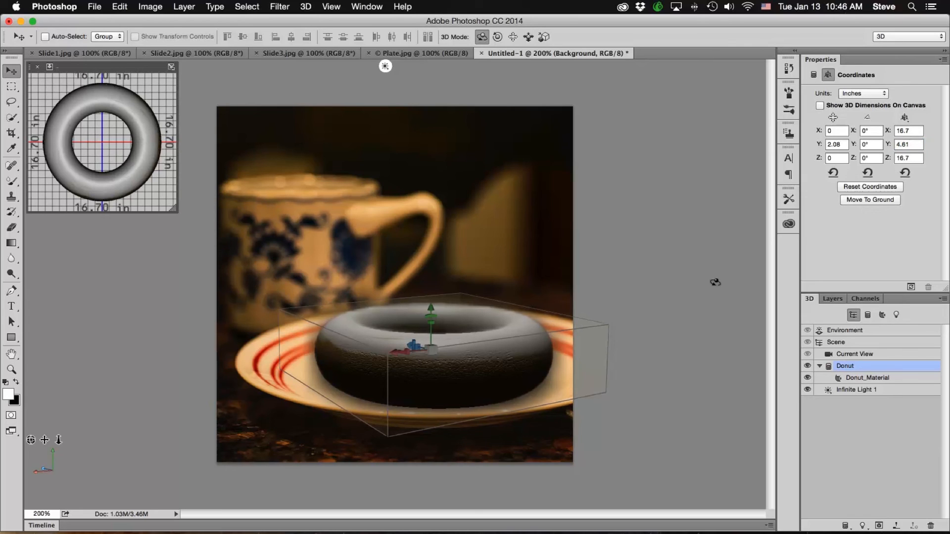
click(910, 286)
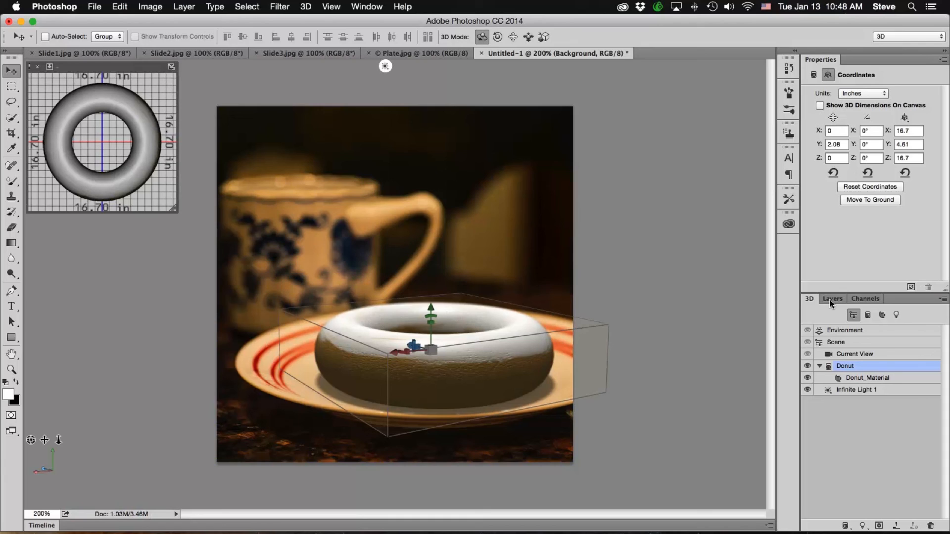
- Add a Curves adjustment layer directly above the 3D donut layer
click(831, 299)
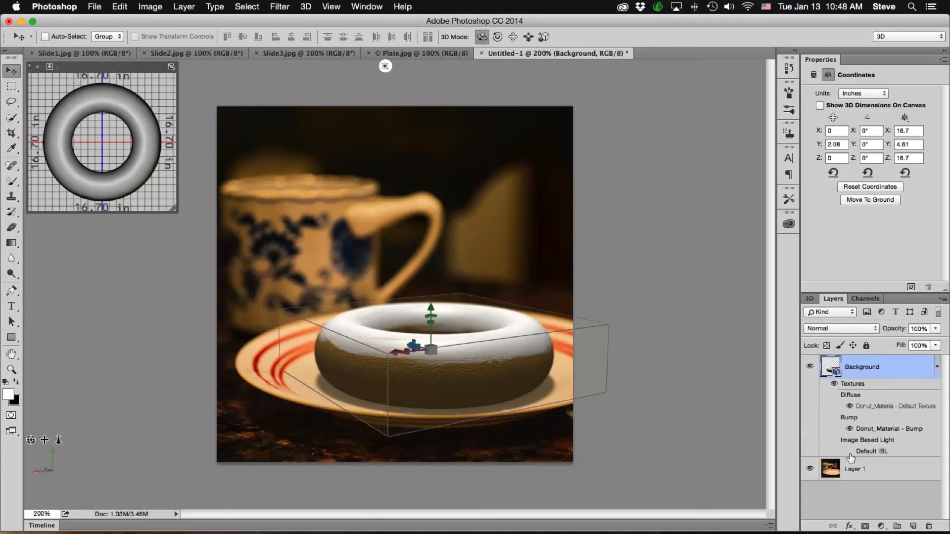
click(856, 469)
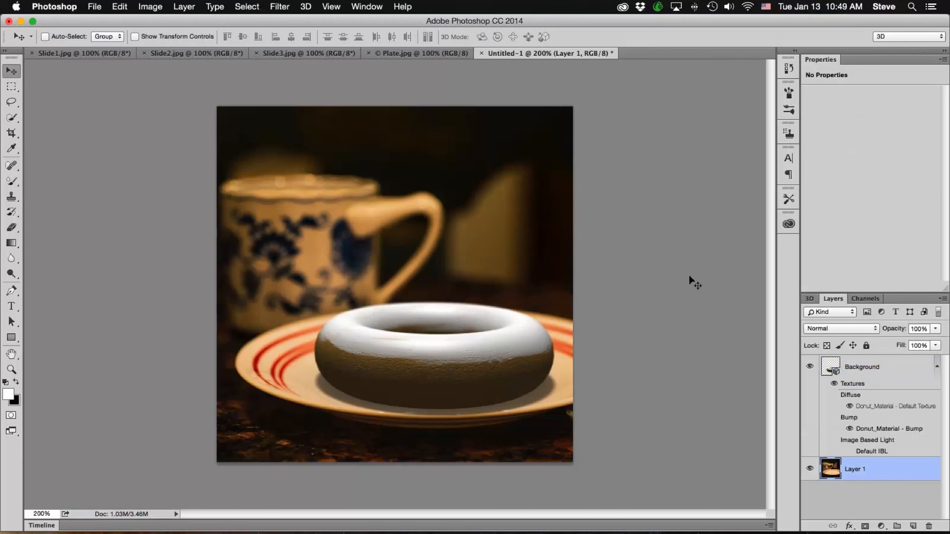
click(891, 367)
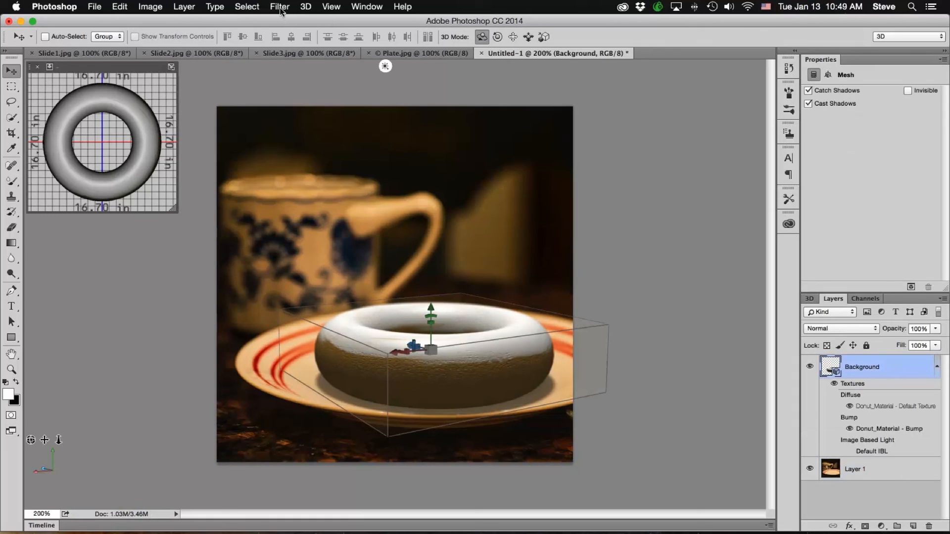
click(371, 9)
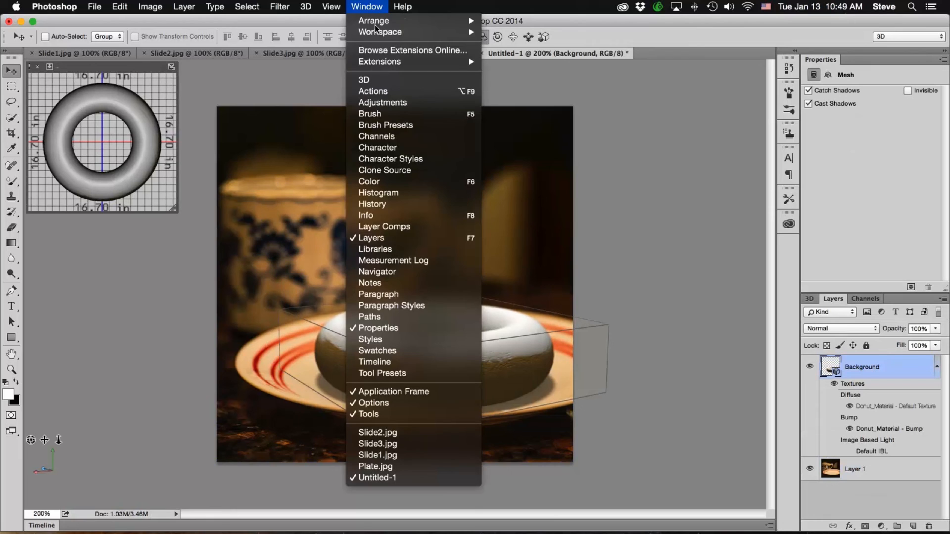
click(387, 102)
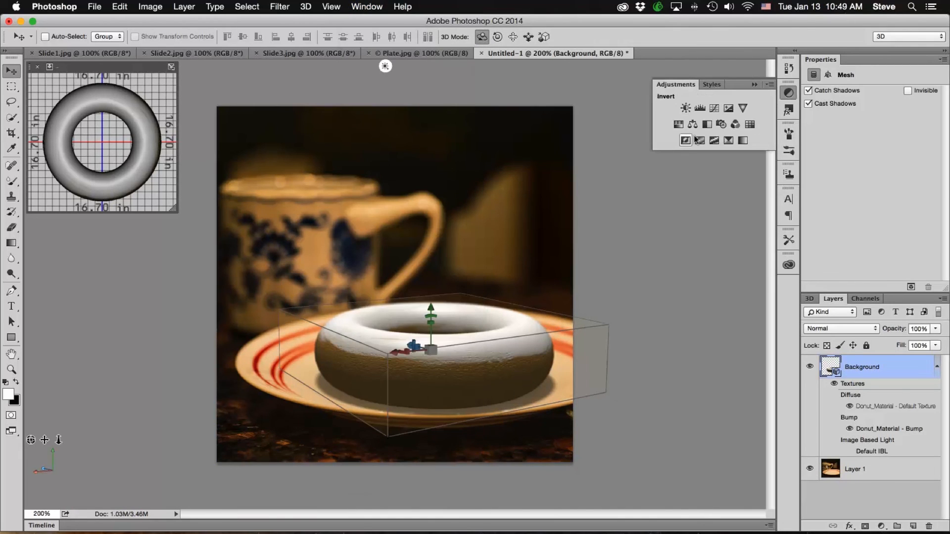
click(715, 108)
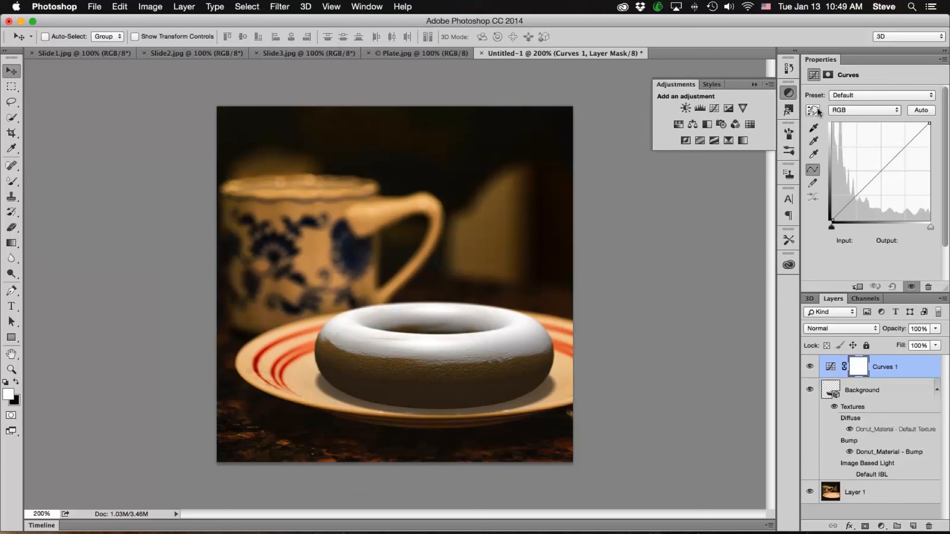
- Sample the curve on the image, darkening the donut's lower edge to 46 in, 36 out and lightening its brown side to 63 in, 58 out
click(813, 111)
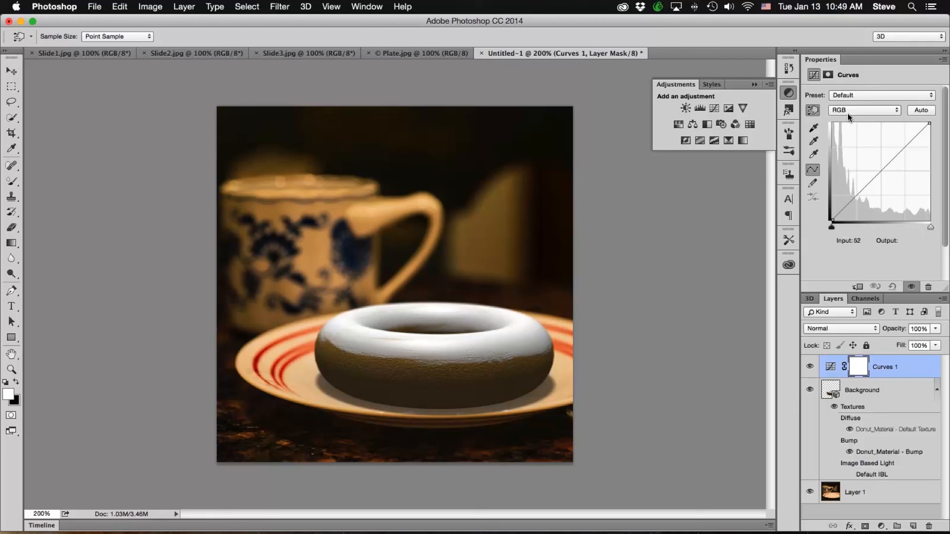
click(450, 394)
drag(450, 394, 451, 400)
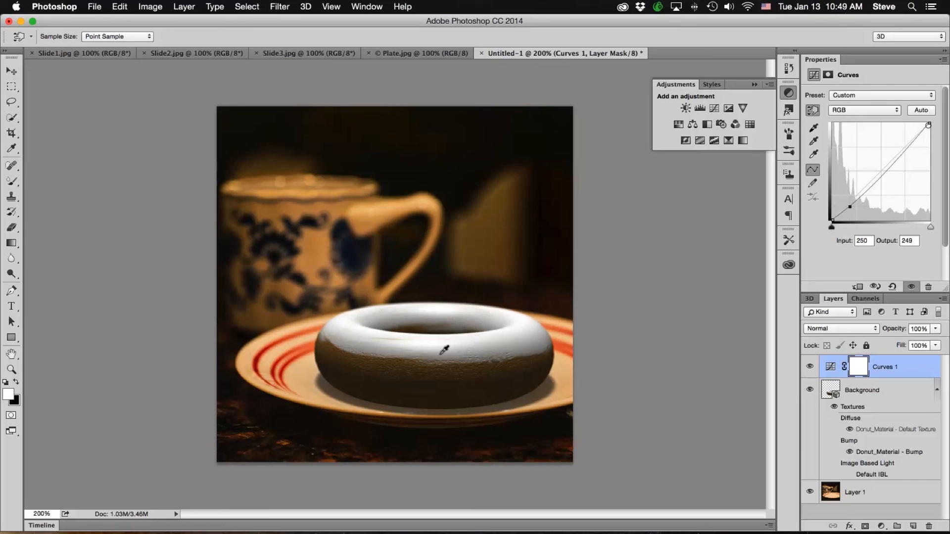
drag(440, 370, 442, 366)
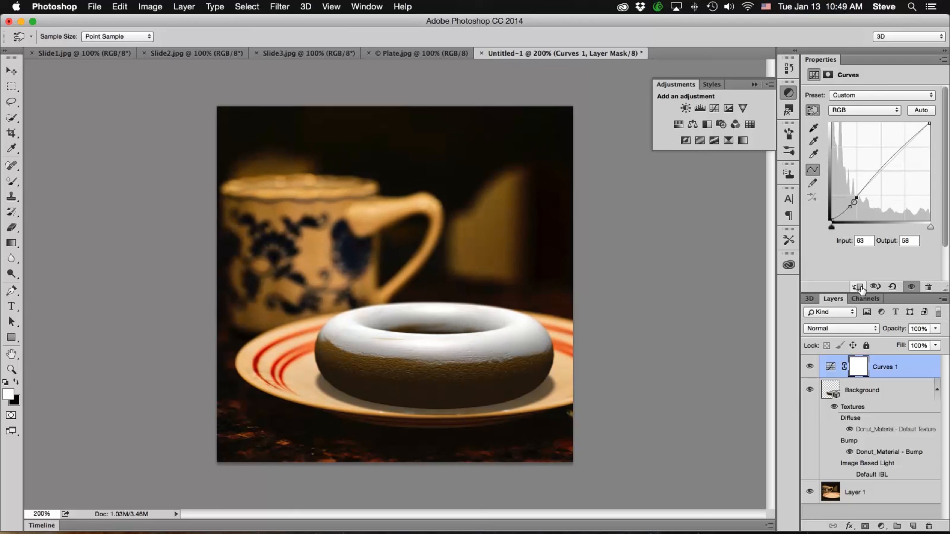
- Clip the Curves adjustment to the donut layer and compare the image with and without the clipping
click(858, 287)
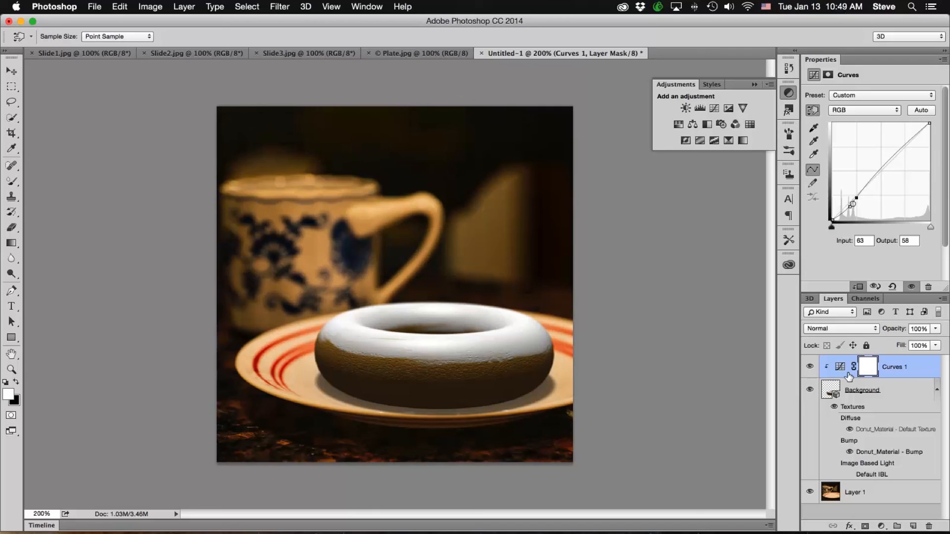
click(854, 287)
click(855, 286)
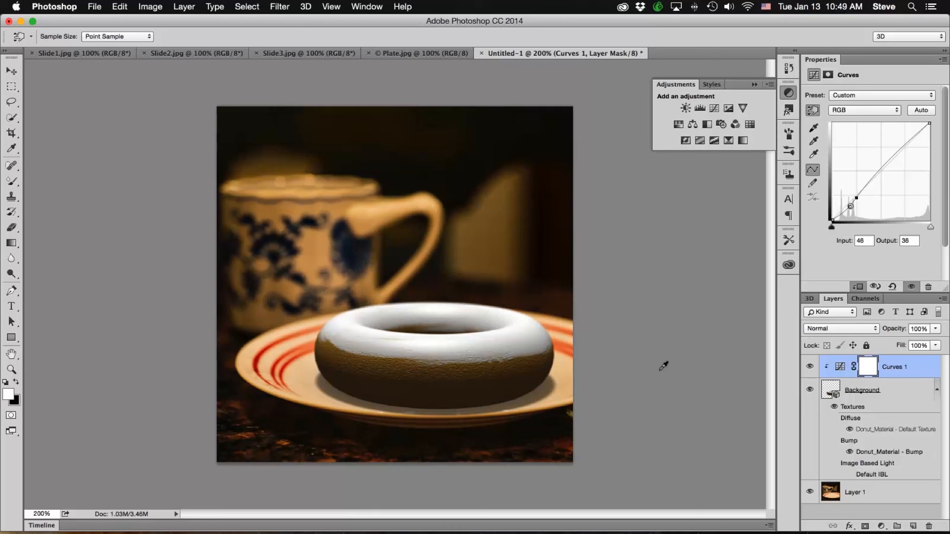